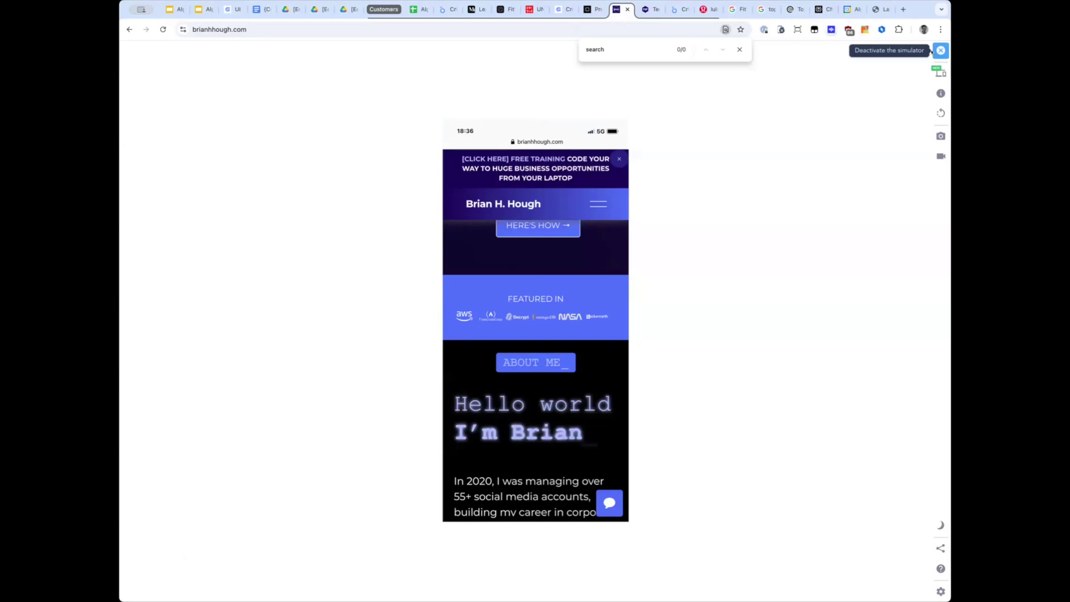
# - Close the in-page search, leave the mobile simulator, and reload the homepage in its desktop layout
pyautogui.click(742, 49)
pyautogui.click(941, 50)
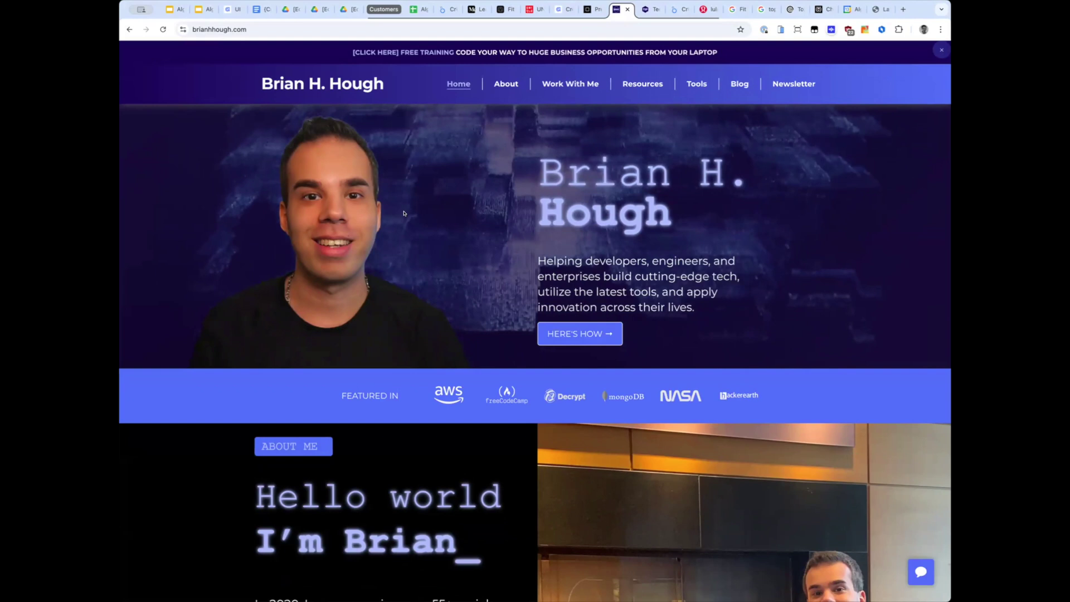
pyautogui.scroll(2, 393, 203)
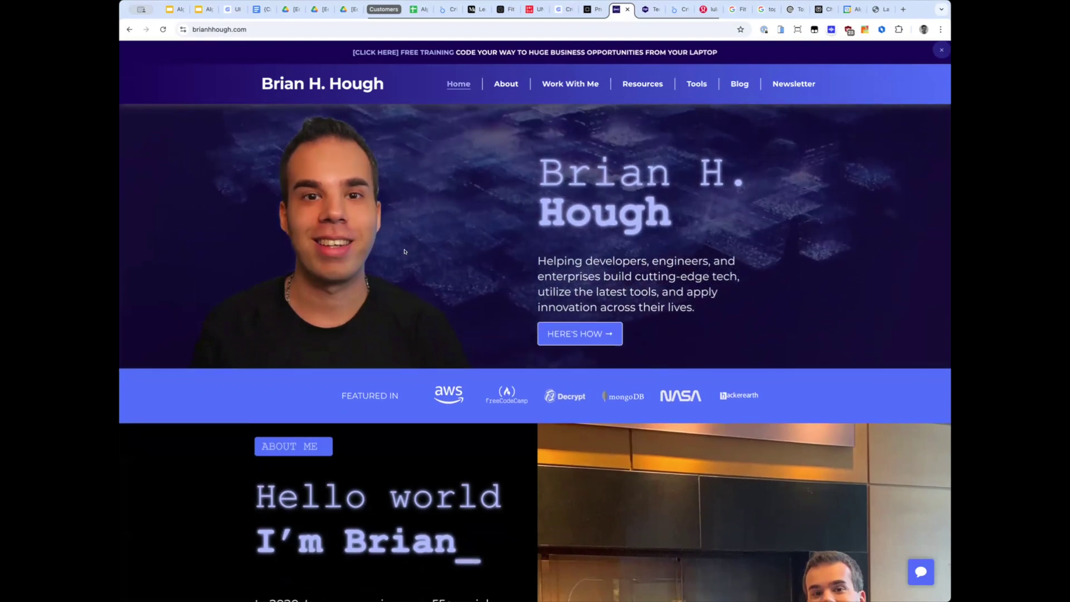
pyautogui.press('super+r')
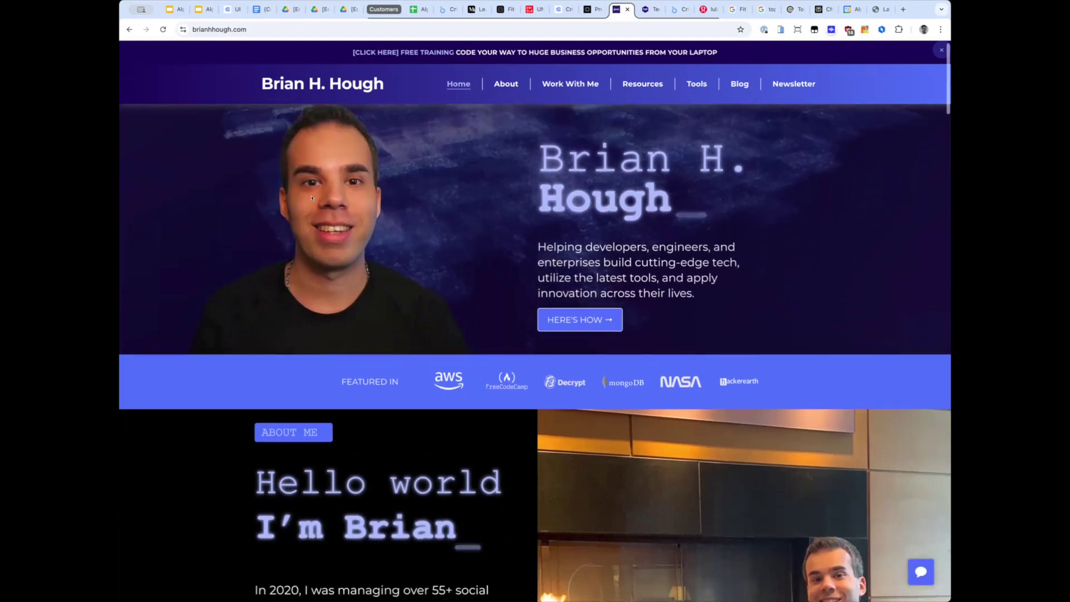
# - Dismiss the free training announcement banner above the homepage's navigation
pyautogui.scroll(-15, 311, 198)
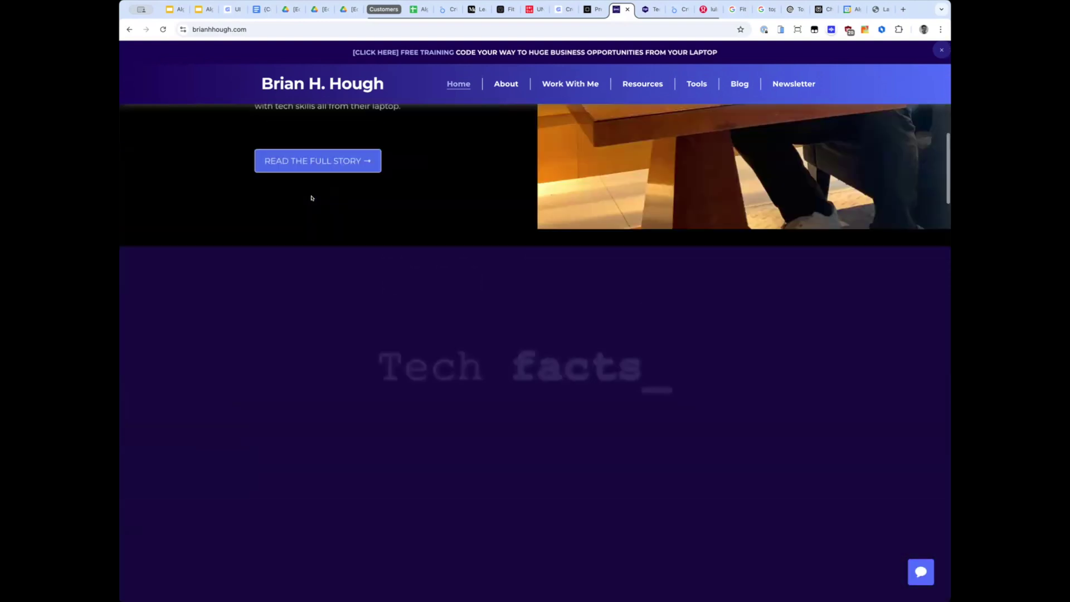
pyautogui.scroll(16, 311, 200)
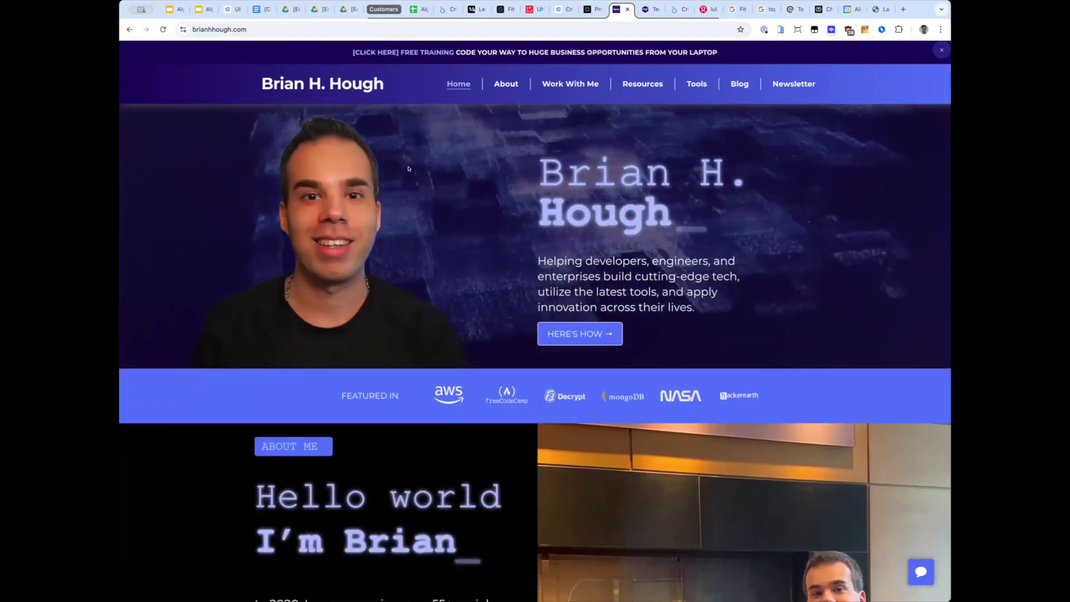
pyautogui.click(942, 50)
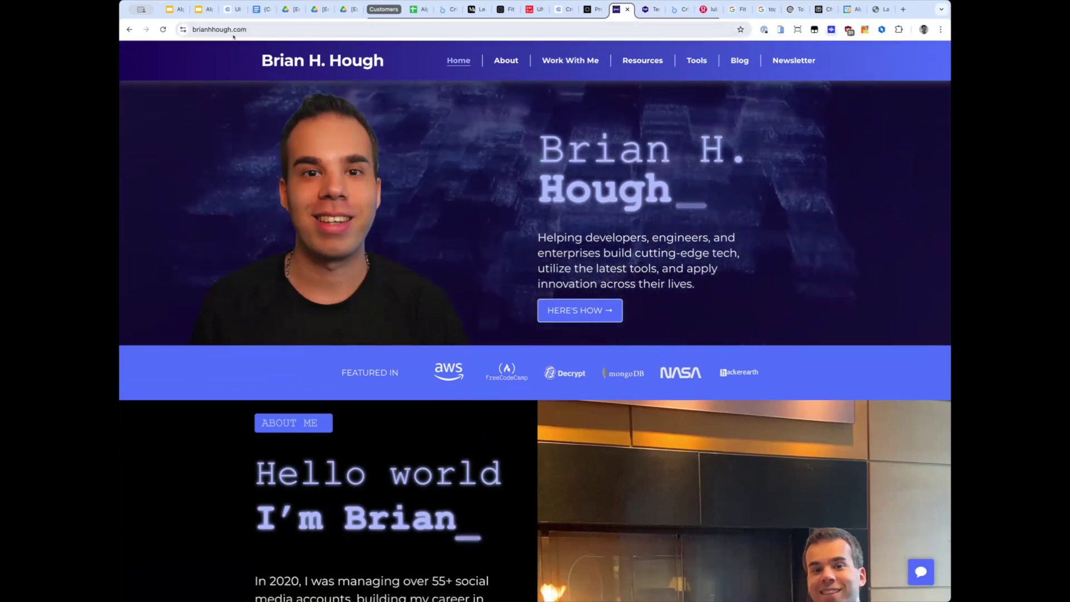
# - Look over the homepage sections and open the site's Blog page
pyautogui.scroll(-3, 262, 49)
pyautogui.scroll(3, 262, 49)
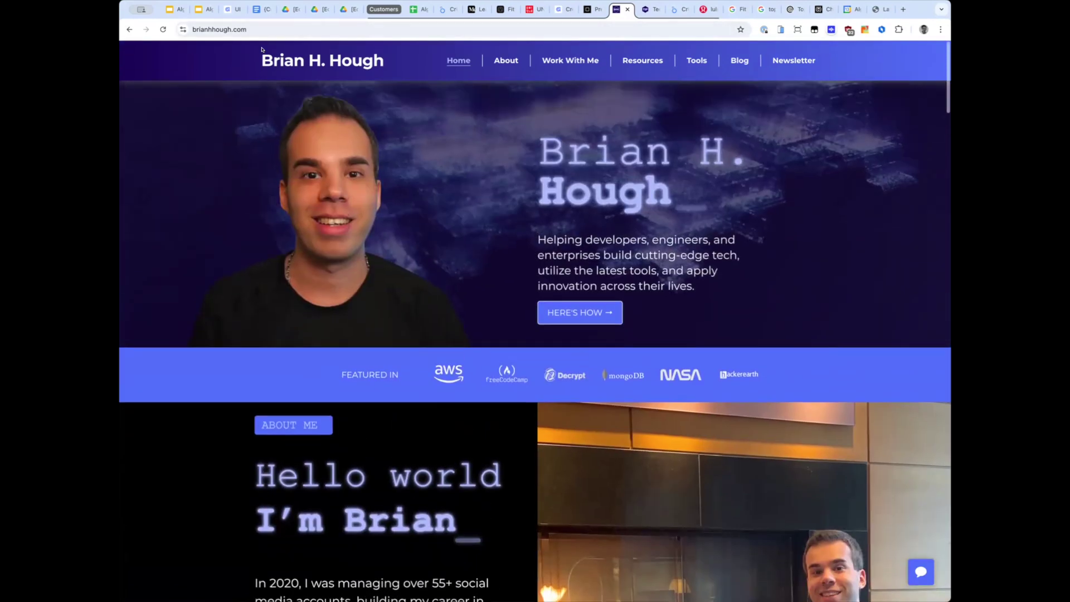
pyautogui.scroll(-8, 356, 236)
pyautogui.scroll(-10, 356, 240)
pyautogui.scroll(20, 371, 247)
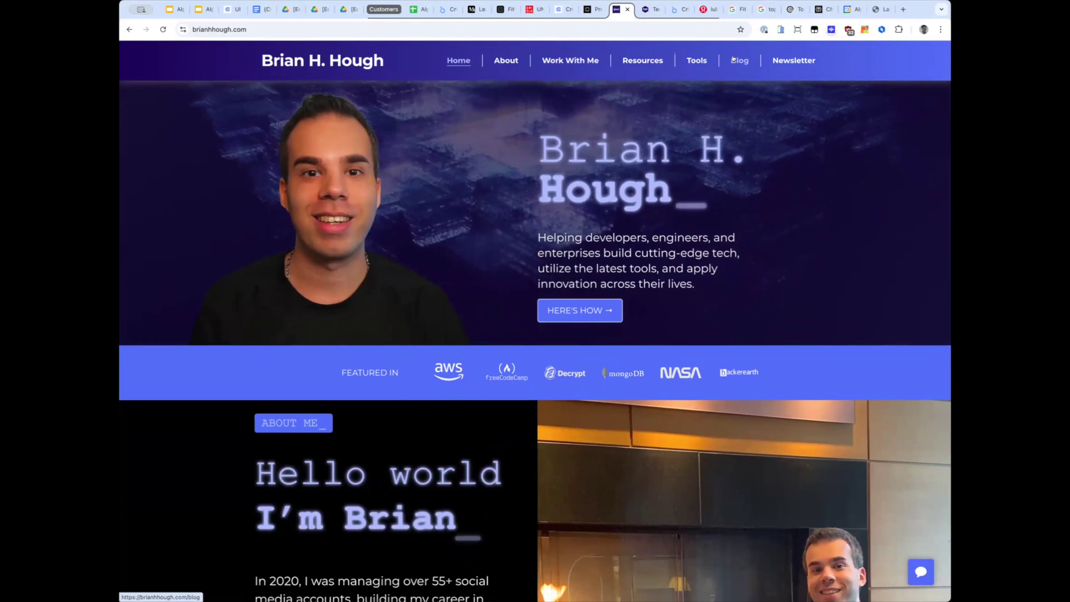
pyautogui.click(735, 60)
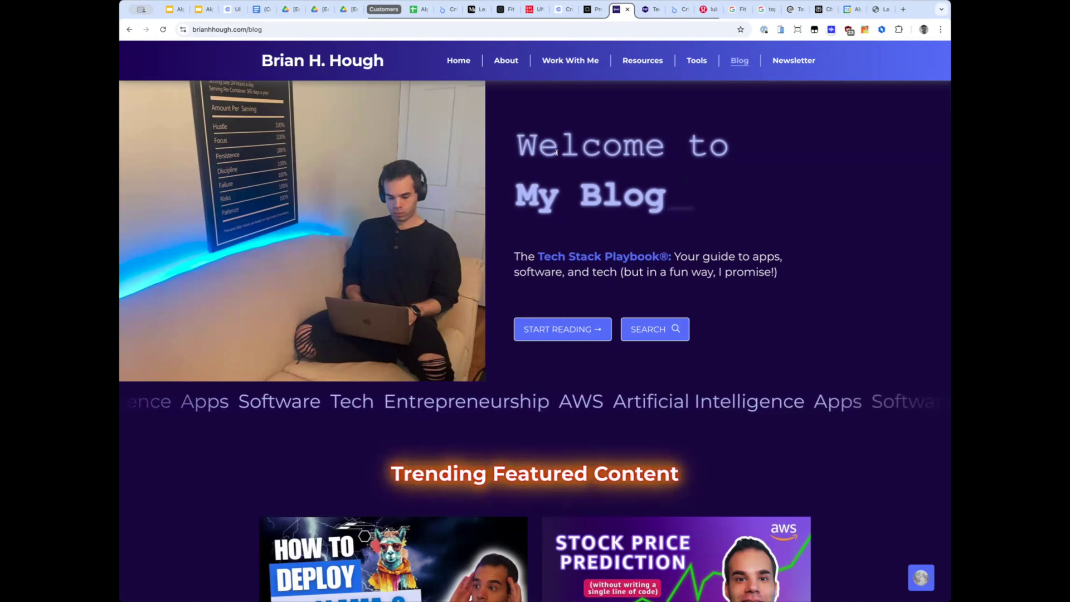
pyautogui.moveTo(571, 194); pyautogui.dragTo(562, 193)
pyautogui.click(558, 192)
pyautogui.click(576, 193)
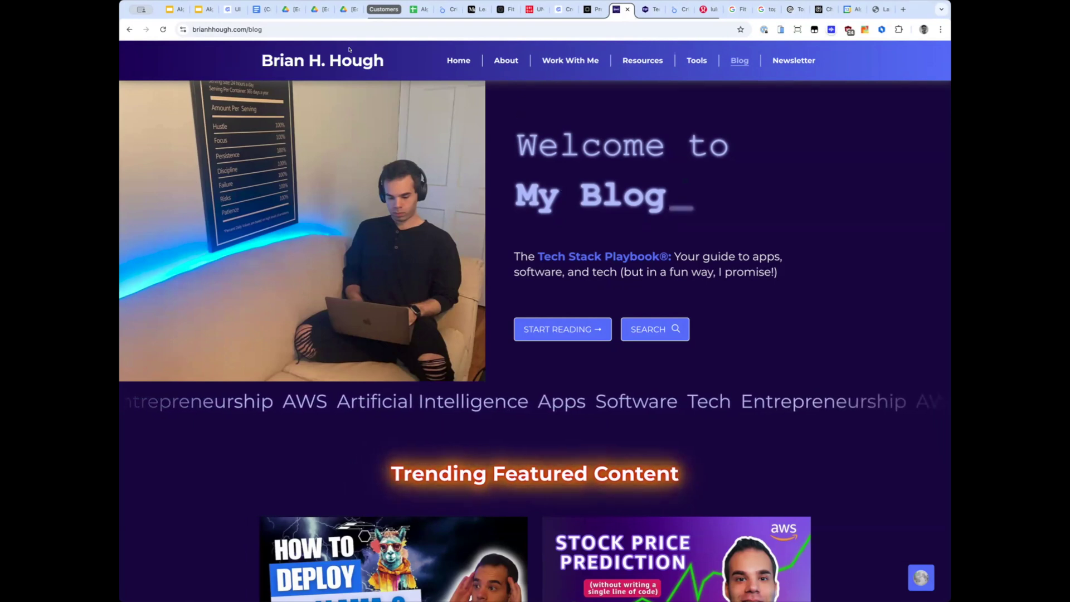
pyautogui.doubleClick(563, 190)
pyautogui.click(563, 190)
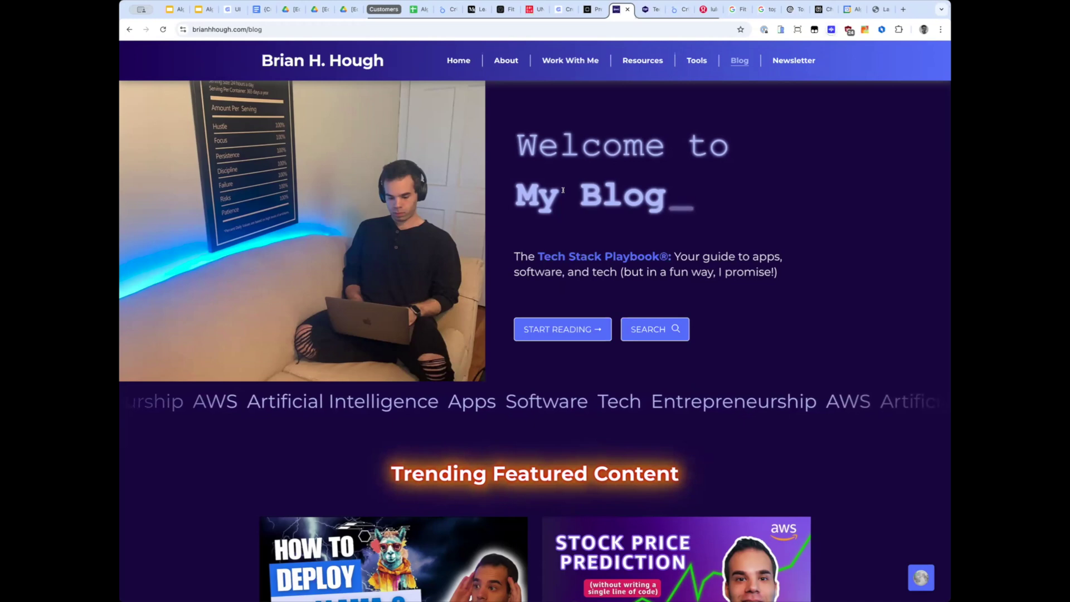
# - Go to the homepage through the site title and return to the Blog page
pyautogui.click(334, 62)
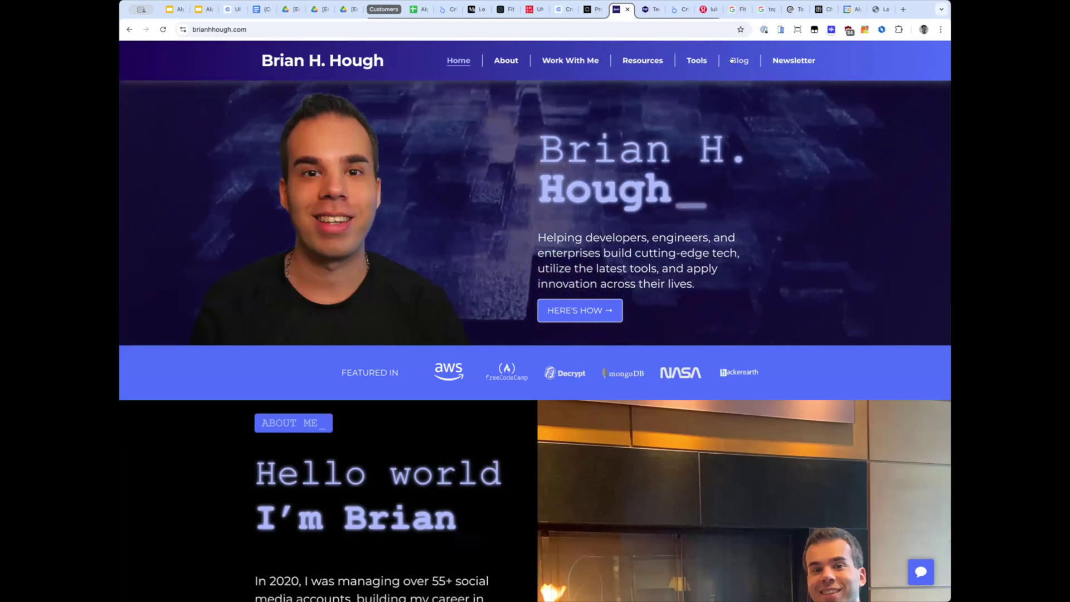
pyautogui.click(732, 60)
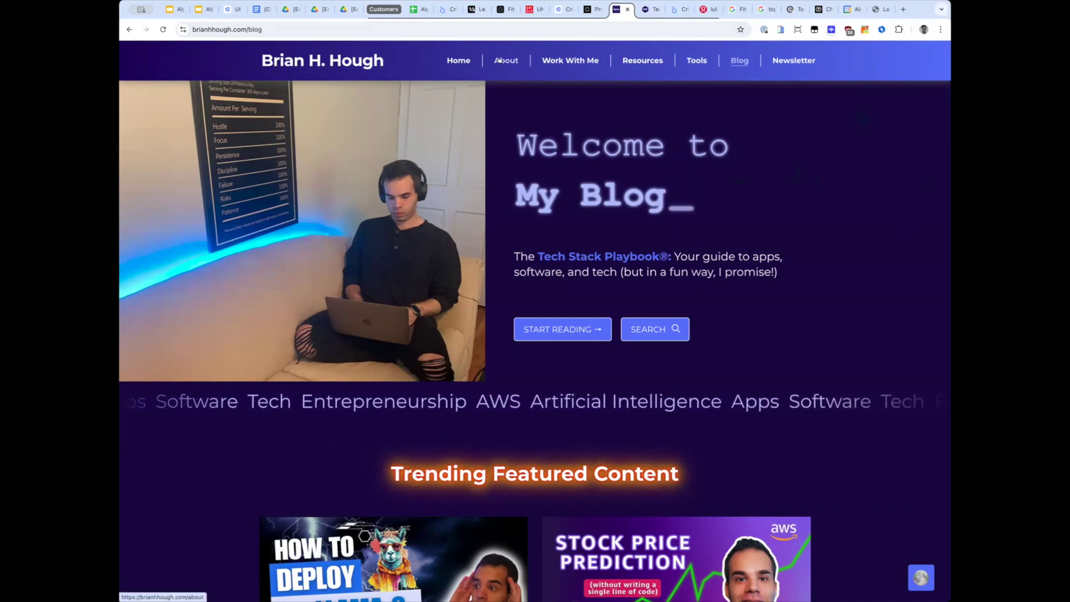
# - View the Resources page with its course listings and go back to the blog
pyautogui.click(635, 60)
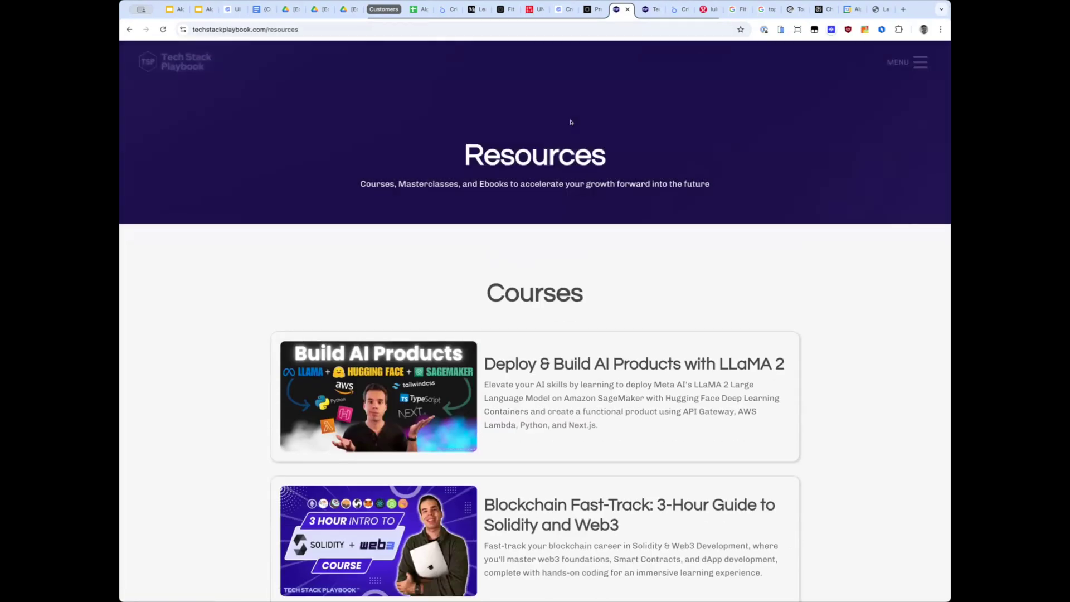
pyautogui.scroll(-2, 511, 193)
pyautogui.scroll(2, 511, 193)
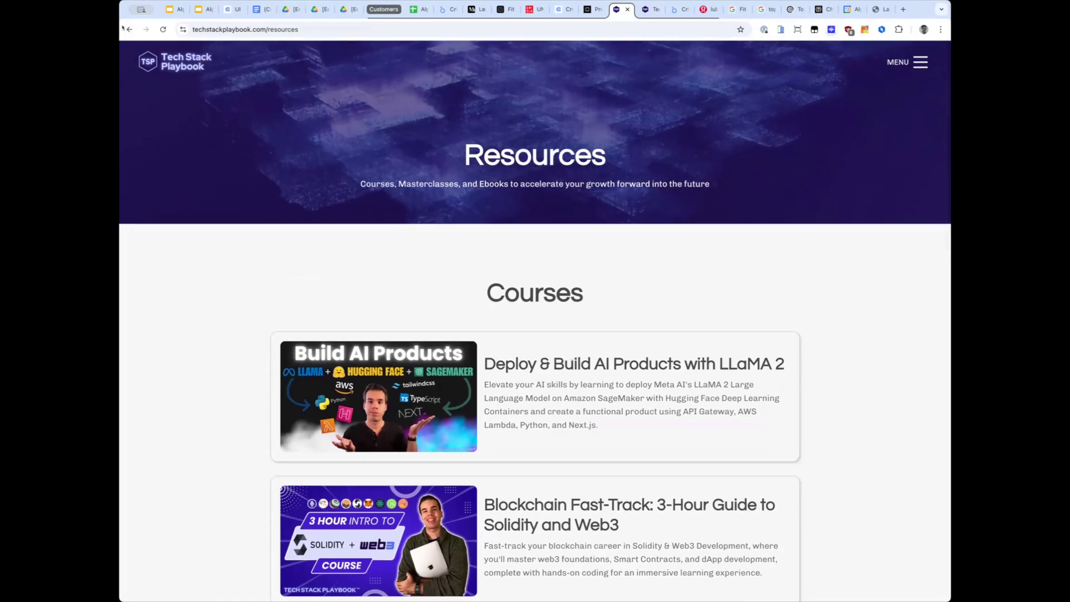
pyautogui.click(125, 29)
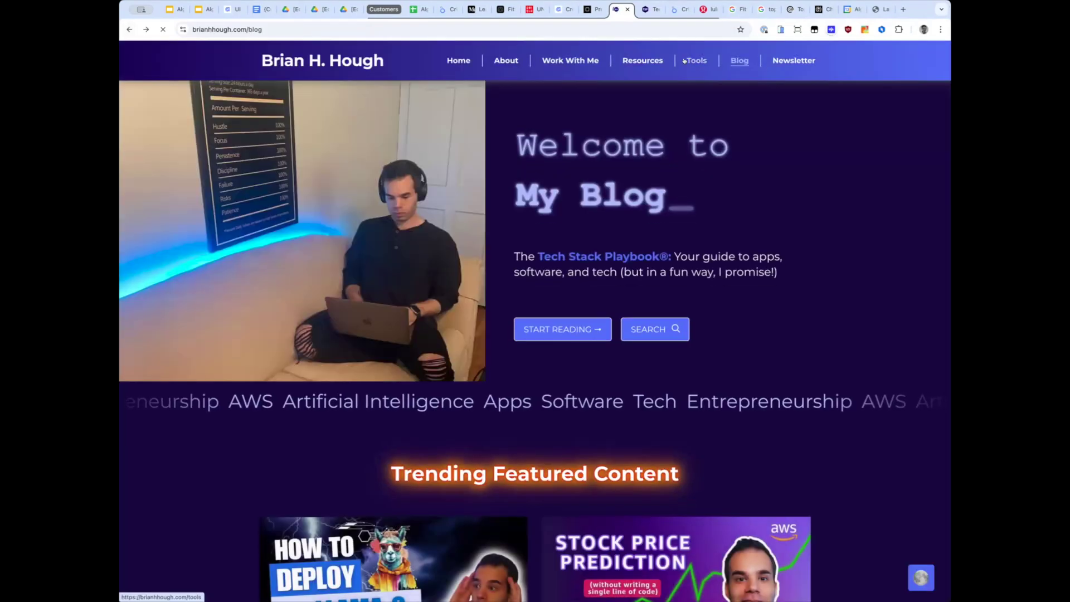
# - Open the Tools page, look through its coding and business deals, and return to the Blog page
pyautogui.scroll(-10, 557, 195)
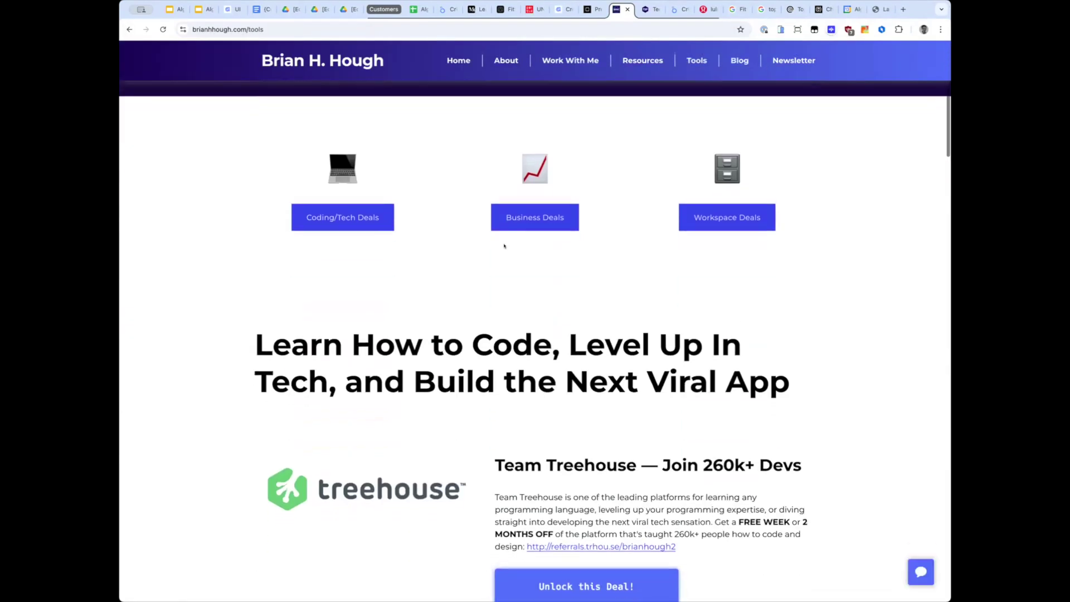
pyautogui.scroll(-8, 505, 245)
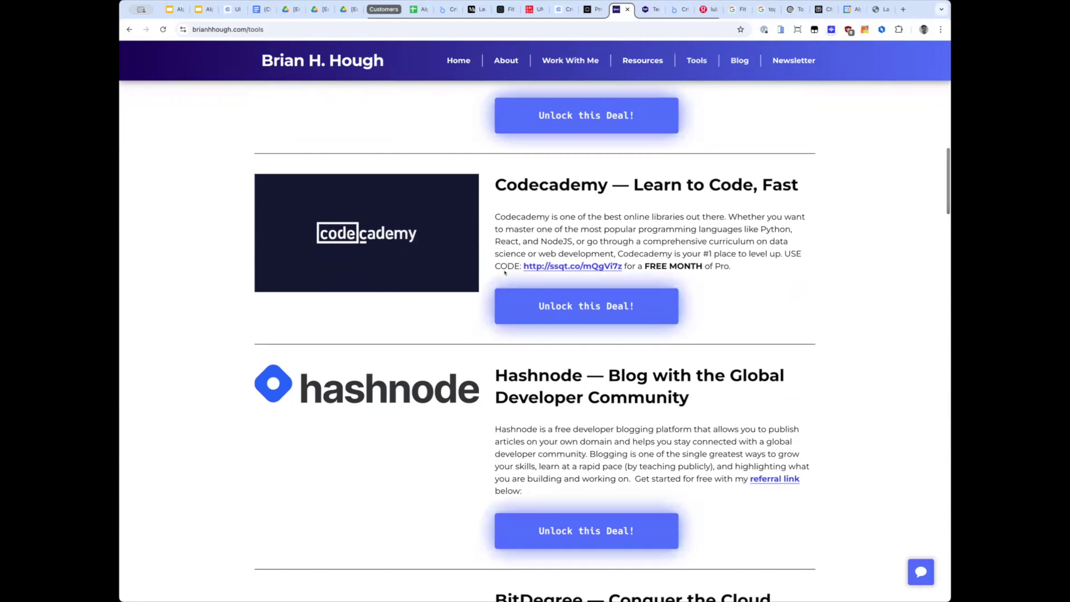
pyautogui.scroll(-7, 504, 270)
pyautogui.scroll(-2, 505, 270)
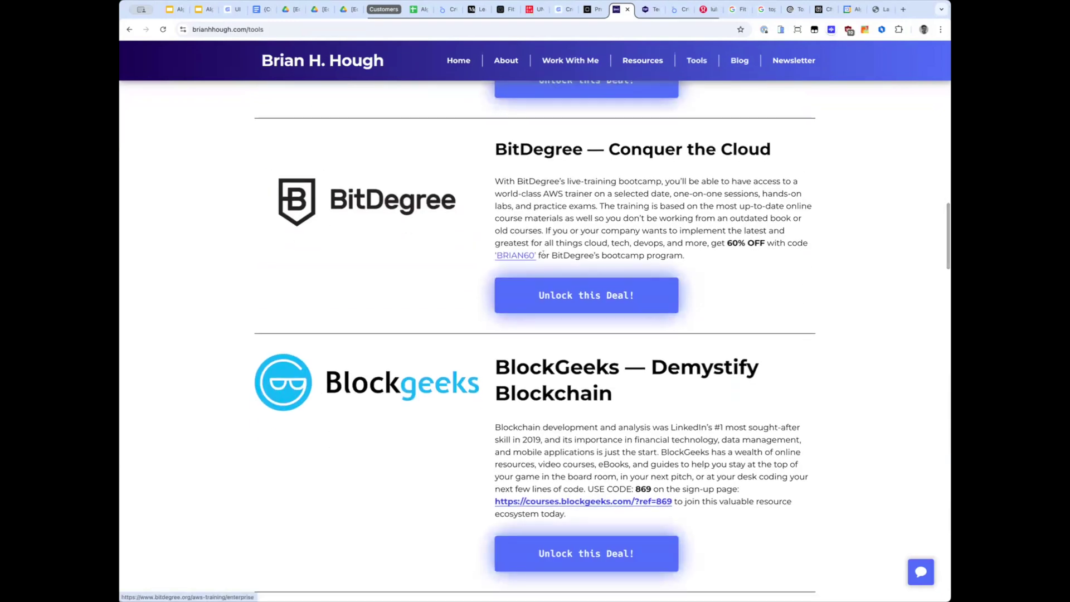
pyautogui.scroll(-9, 545, 255)
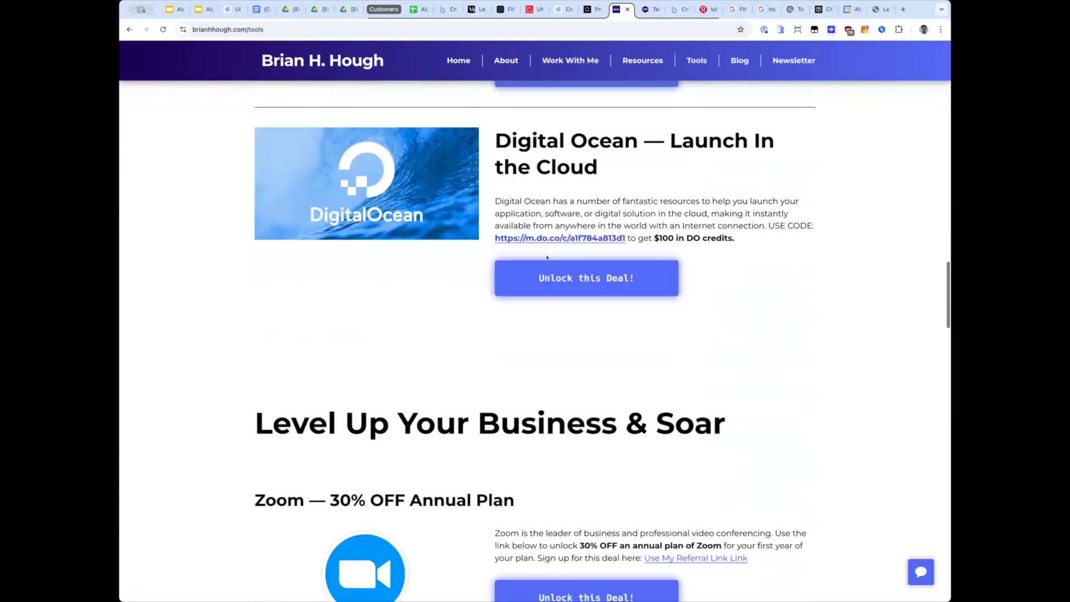
pyautogui.scroll(-6, 547, 257)
pyautogui.scroll(11, 547, 257)
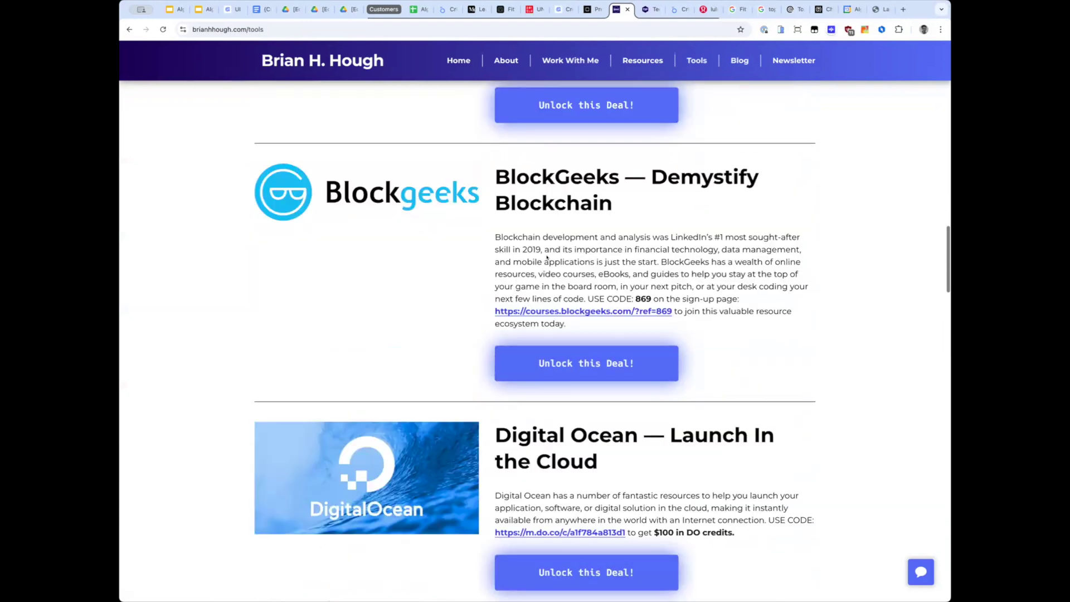
pyautogui.scroll(20, 547, 257)
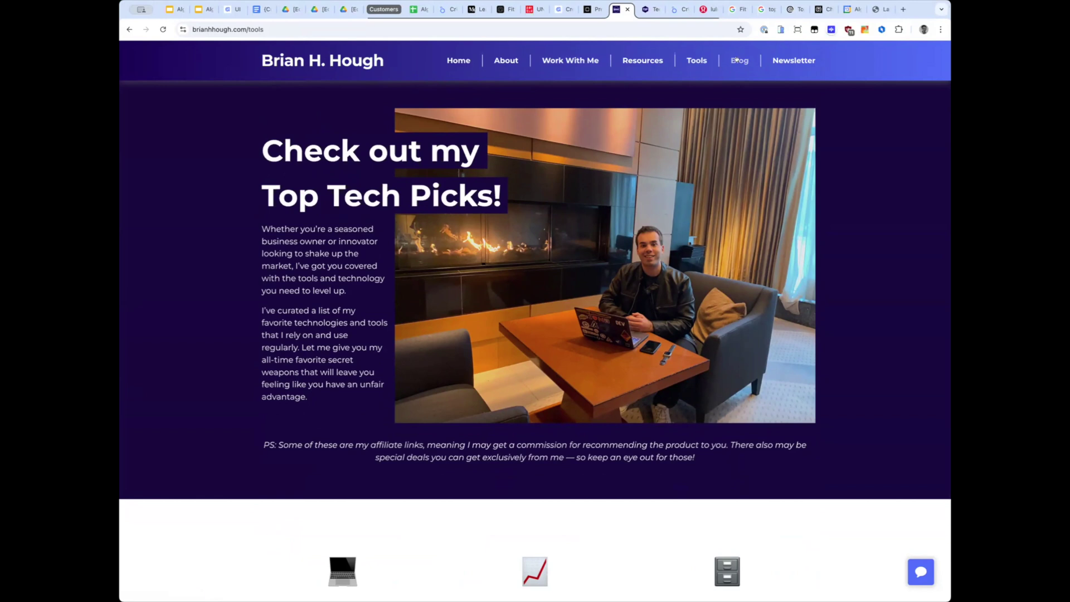
pyautogui.click(740, 63)
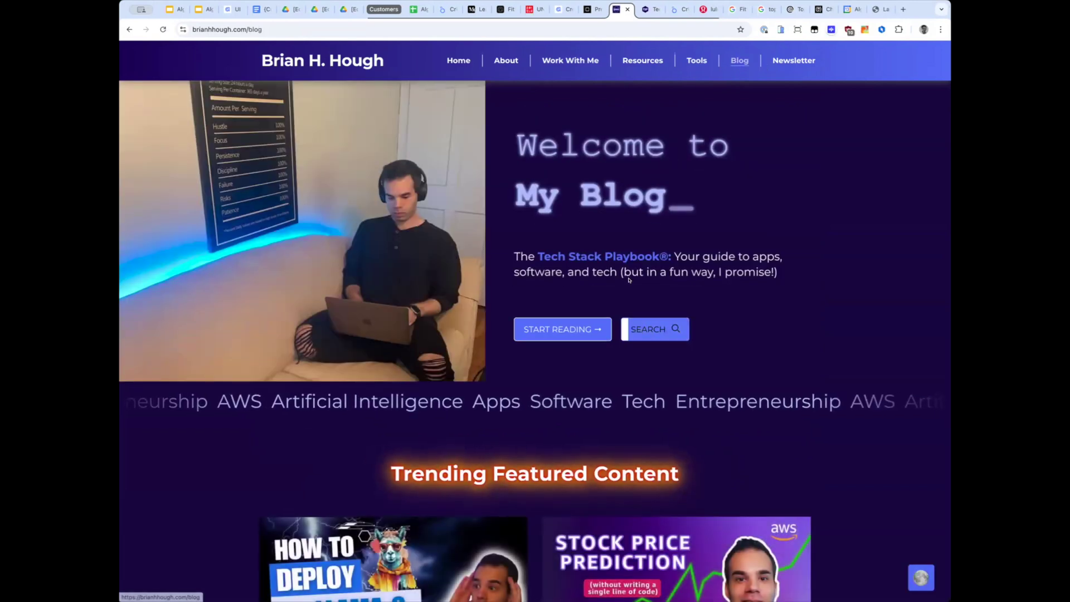
pyautogui.doubleClick(619, 271)
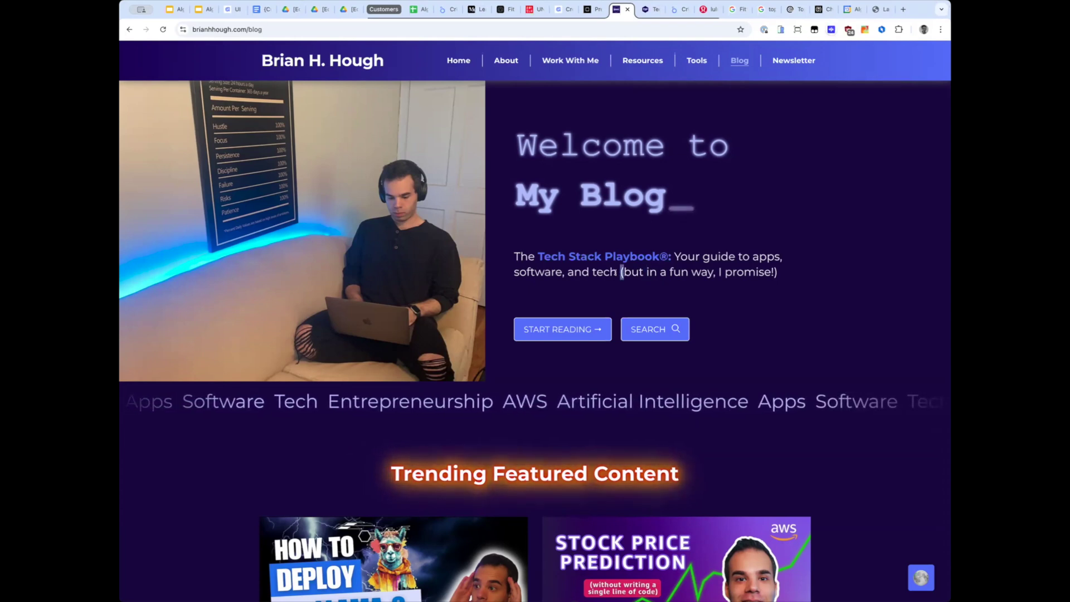
pyautogui.moveTo(616, 272); pyautogui.dragTo(621, 272)
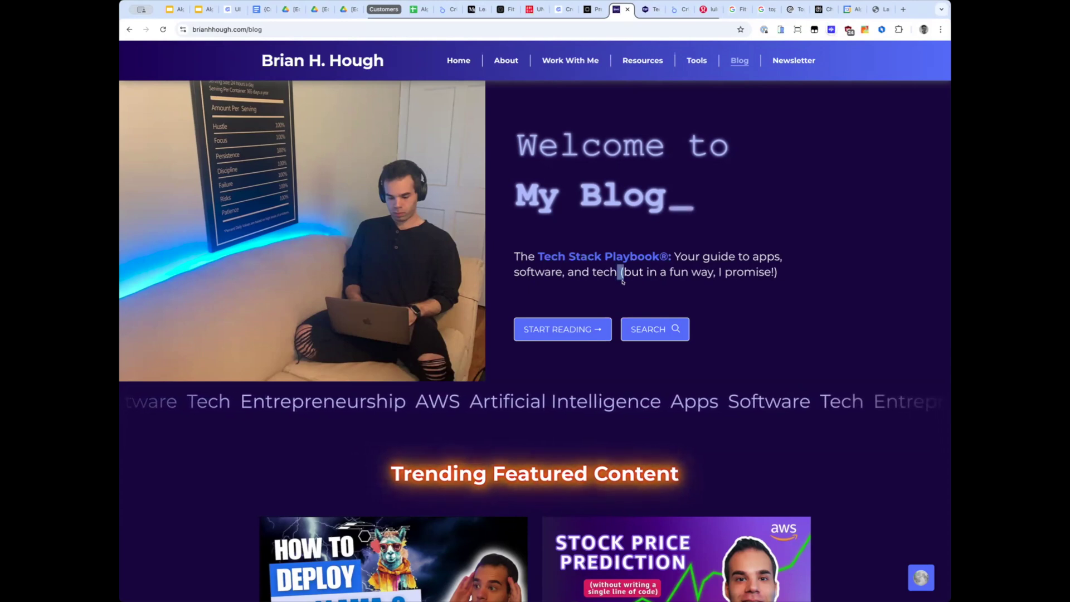
pyautogui.doubleClick(641, 272)
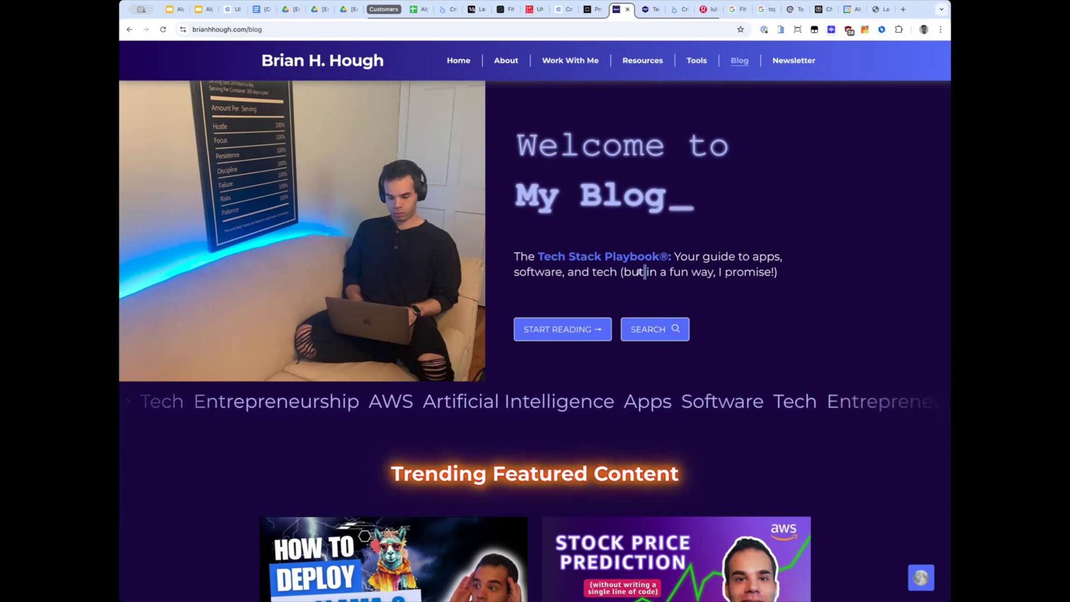
pyautogui.doubleClick(656, 273)
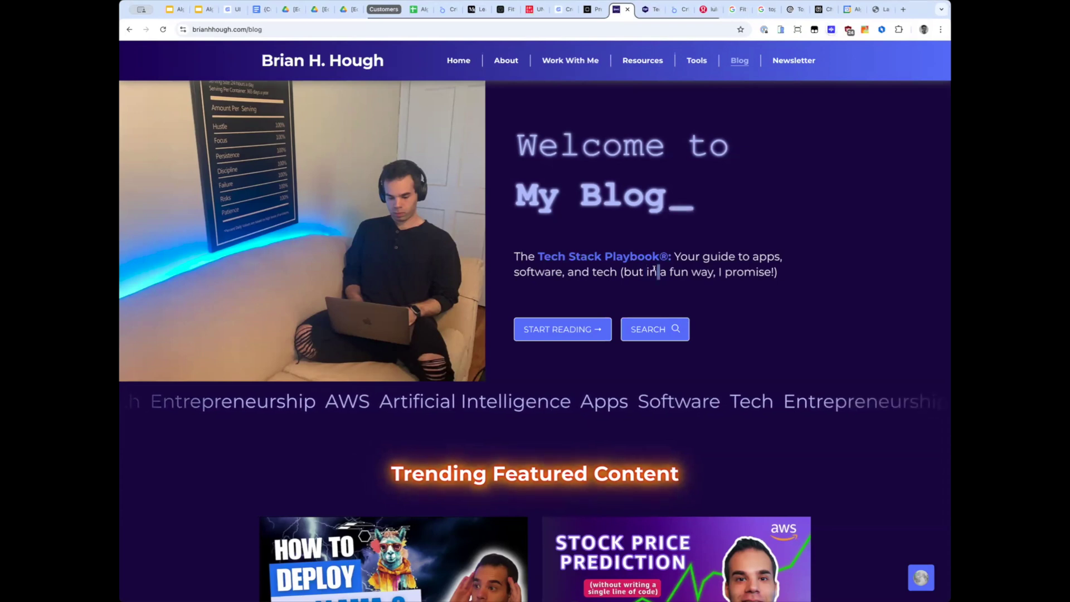
pyautogui.doubleClick(668, 272)
pyautogui.doubleClick(690, 271)
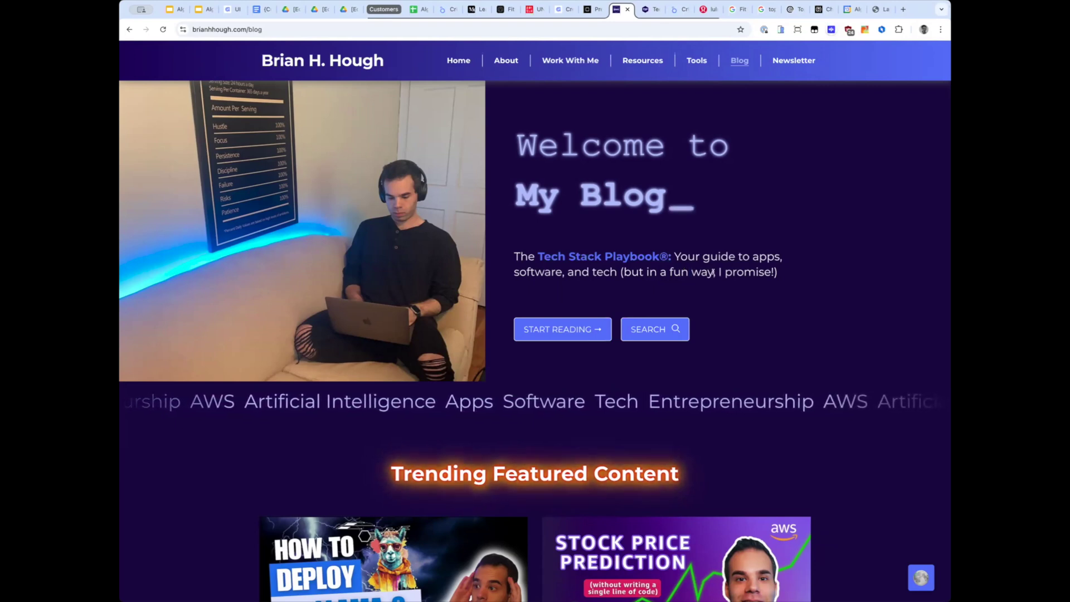
pyautogui.doubleClick(717, 272)
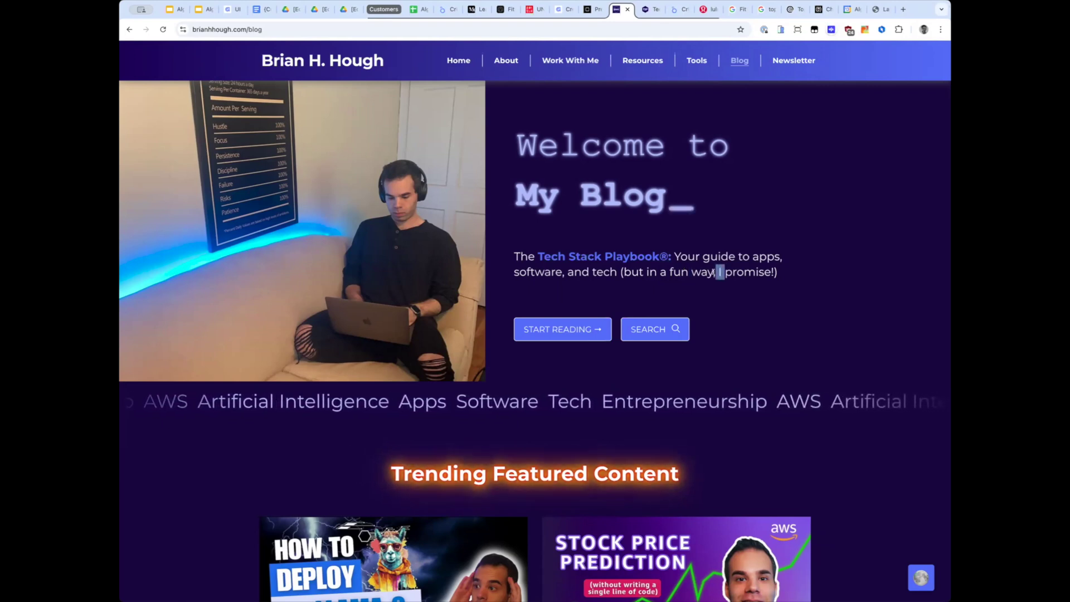
pyautogui.click(690, 273)
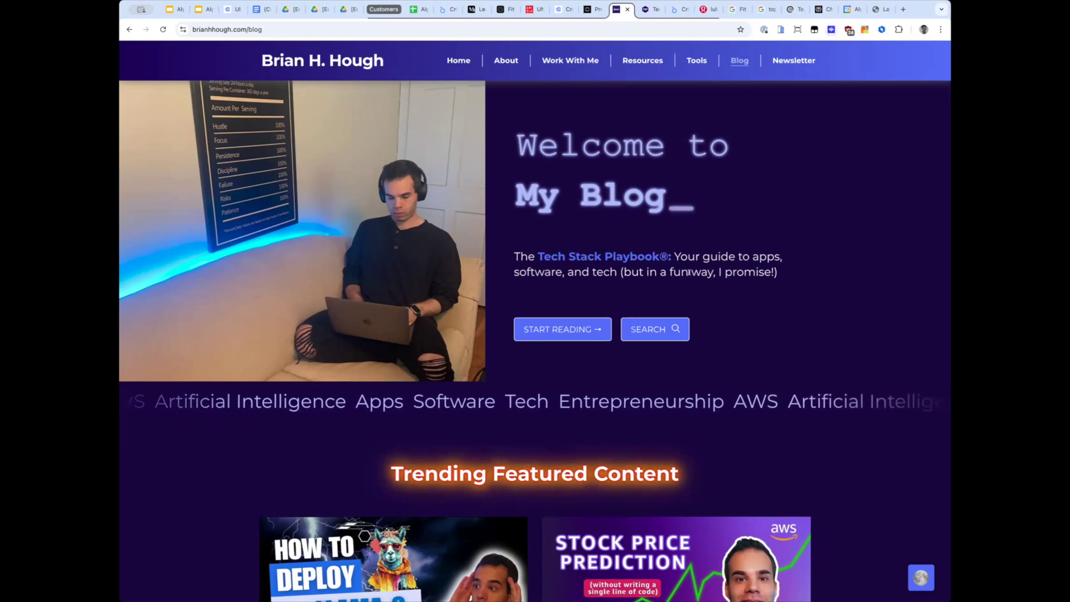
# - Open the blog's search overlay to view its search field, and close it without searching
pyautogui.click(648, 324)
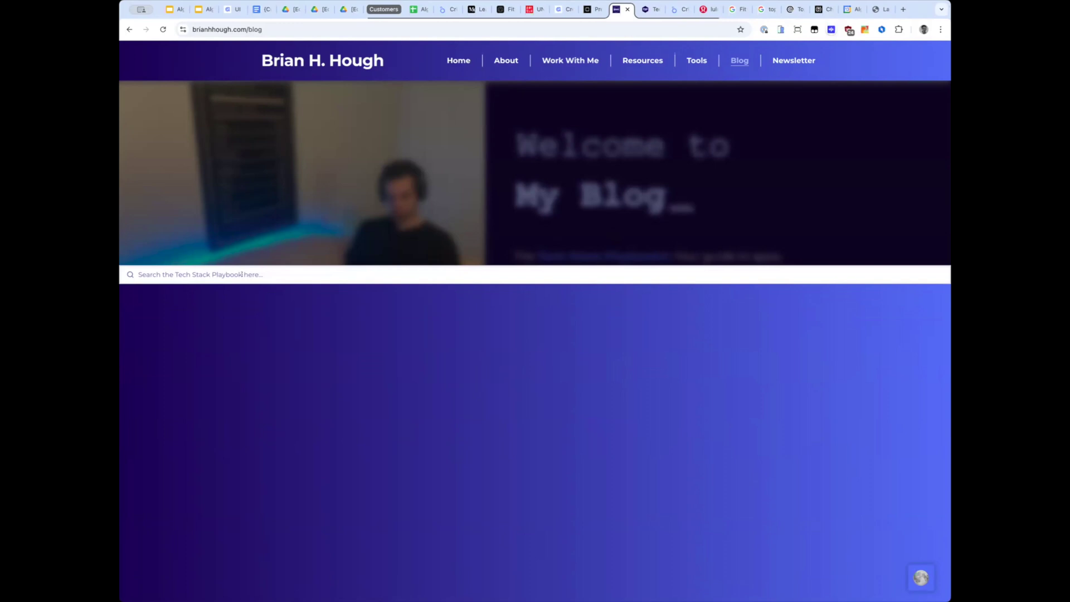
pyautogui.click(221, 272)
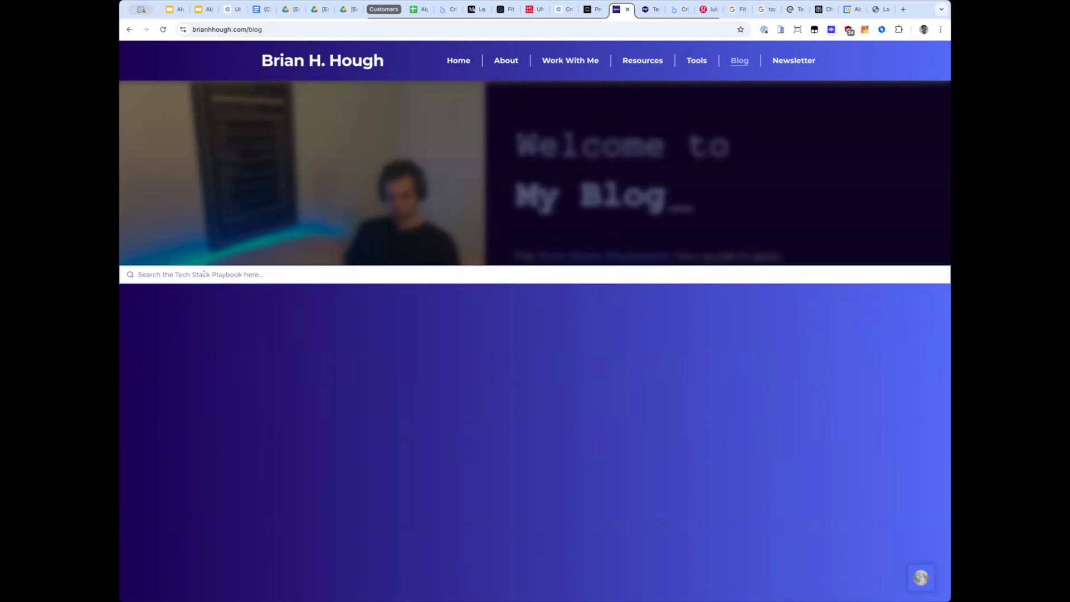
pyautogui.click(211, 223)
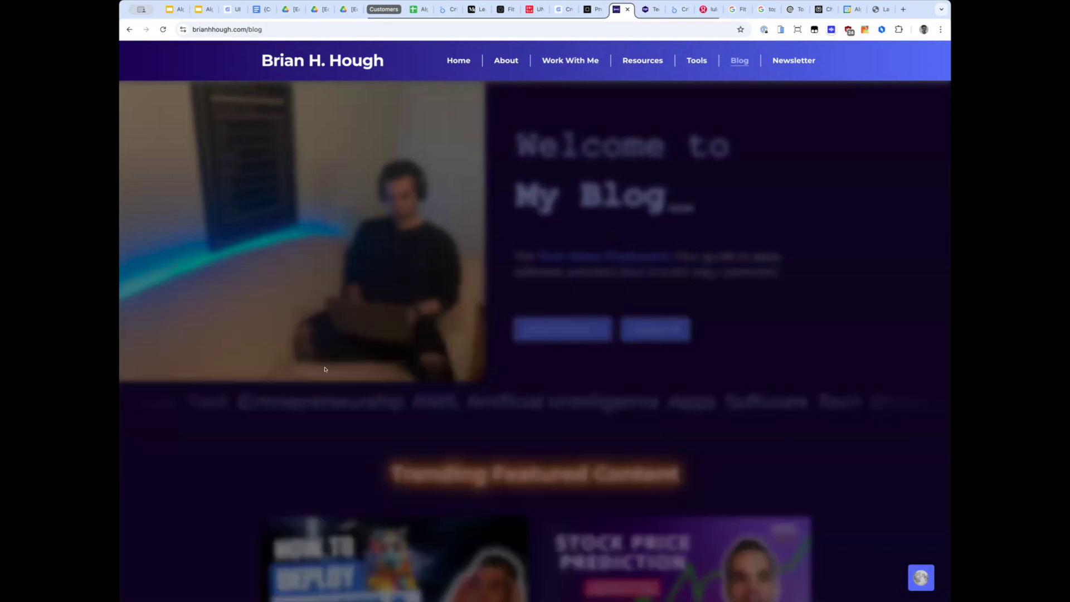
# - Examine the two article previews under Trending Featured Content on the blog page
pyautogui.scroll(-8, 542, 396)
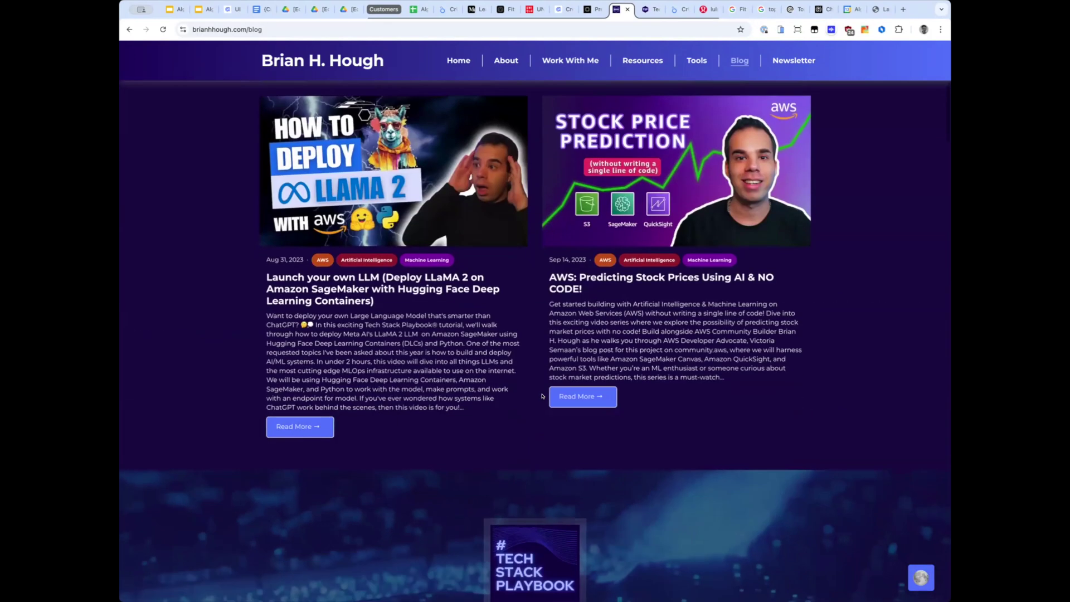
pyautogui.scroll(1, 347, 386)
pyautogui.tripleClick(348, 387)
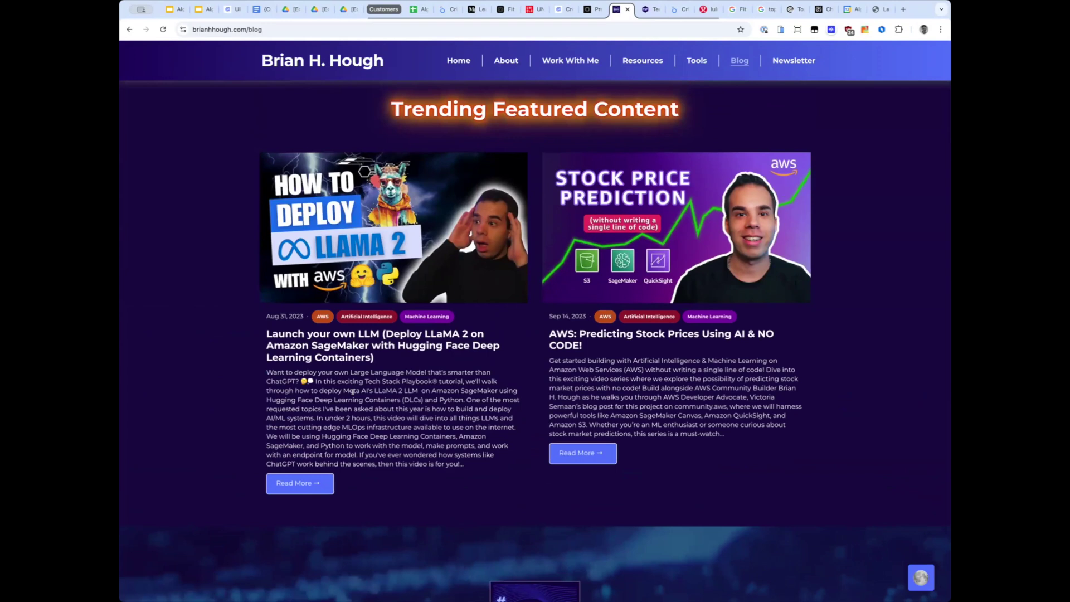
# - Examine the description of the LLaMA 2 deployment article under Trending Featured Content on the blog page
pyautogui.click(351, 391)
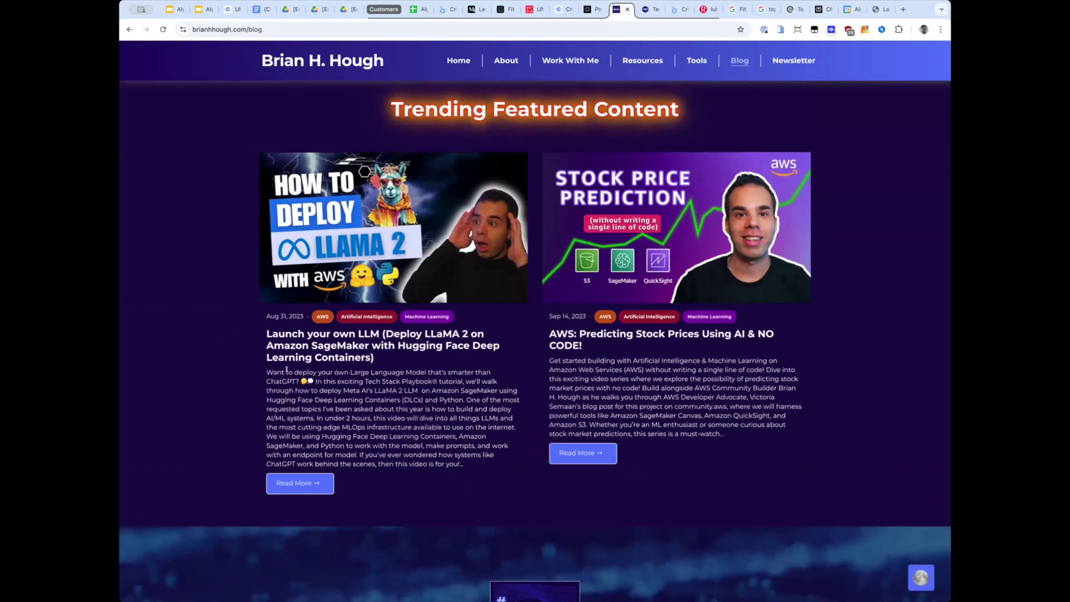
pyautogui.moveTo(285, 373); pyautogui.dragTo(352, 418)
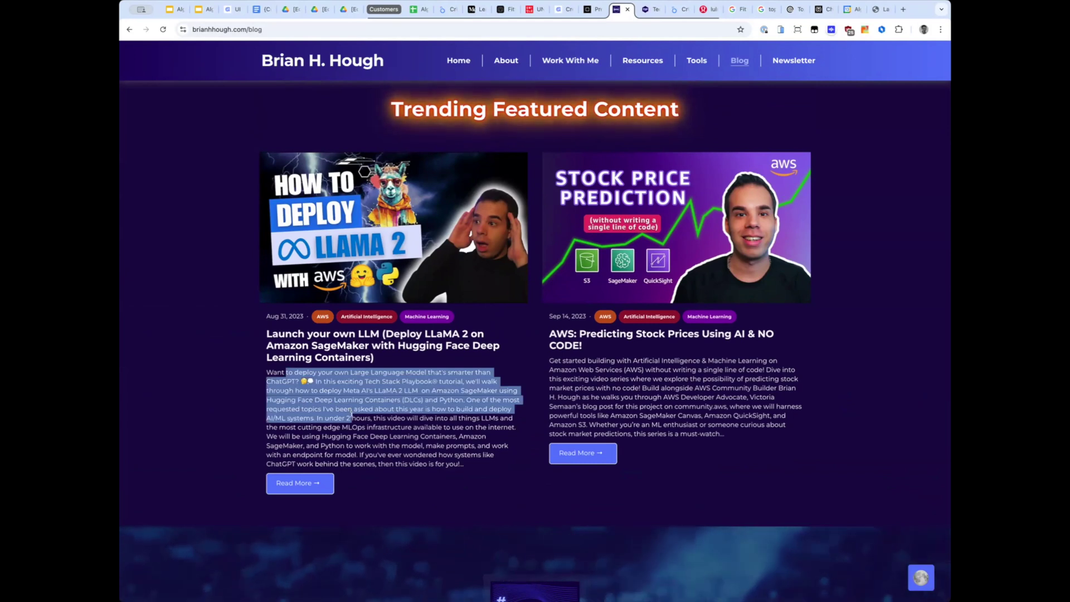
pyautogui.click(371, 418)
pyautogui.moveTo(381, 427); pyautogui.dragTo(364, 424)
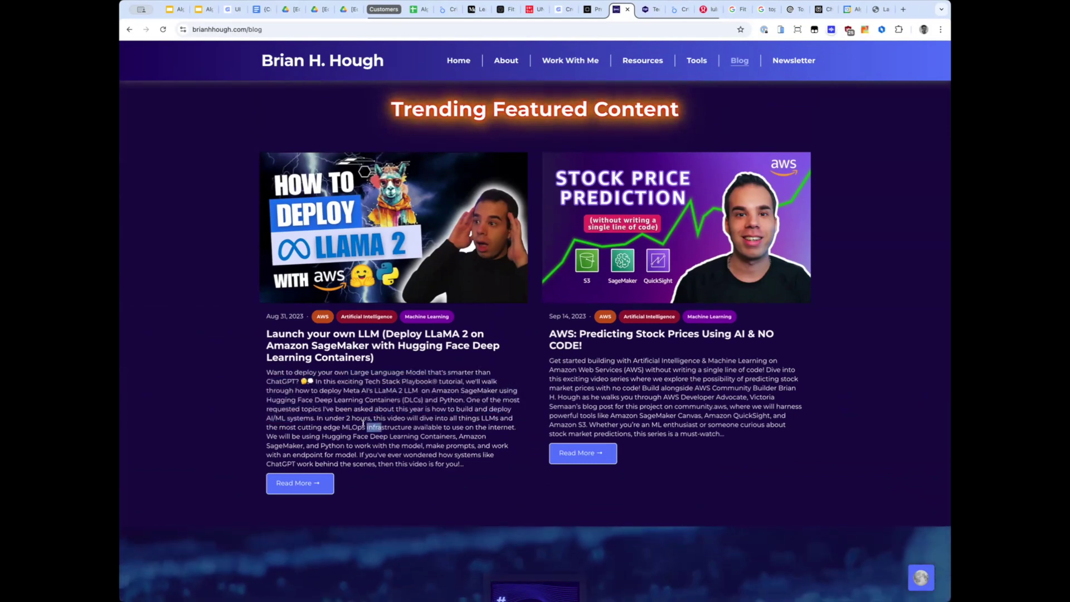
pyautogui.click(363, 425)
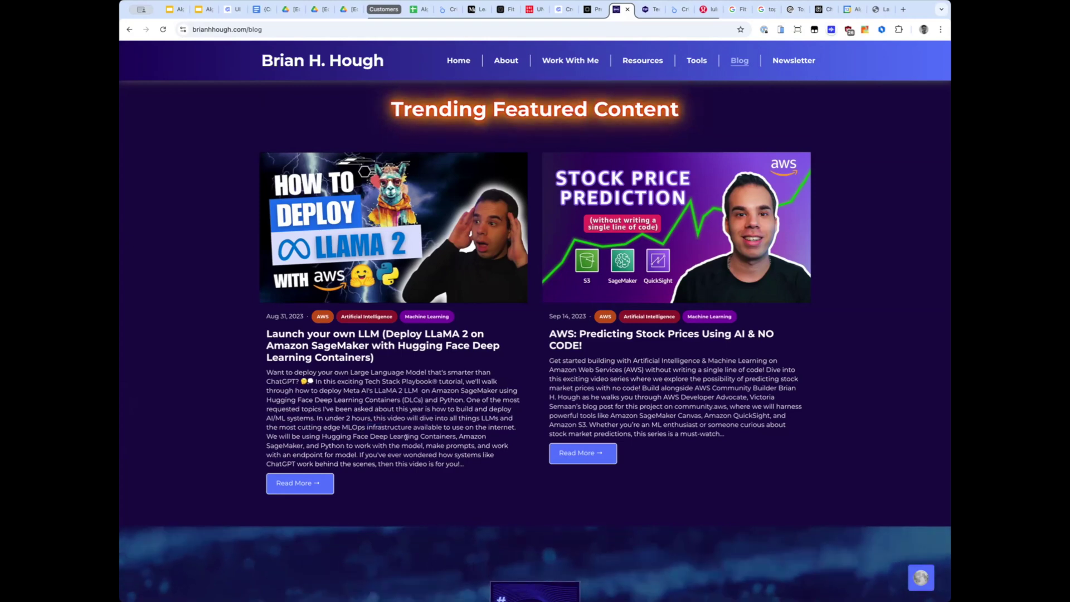
pyautogui.moveTo(461, 462); pyautogui.dragTo(377, 407)
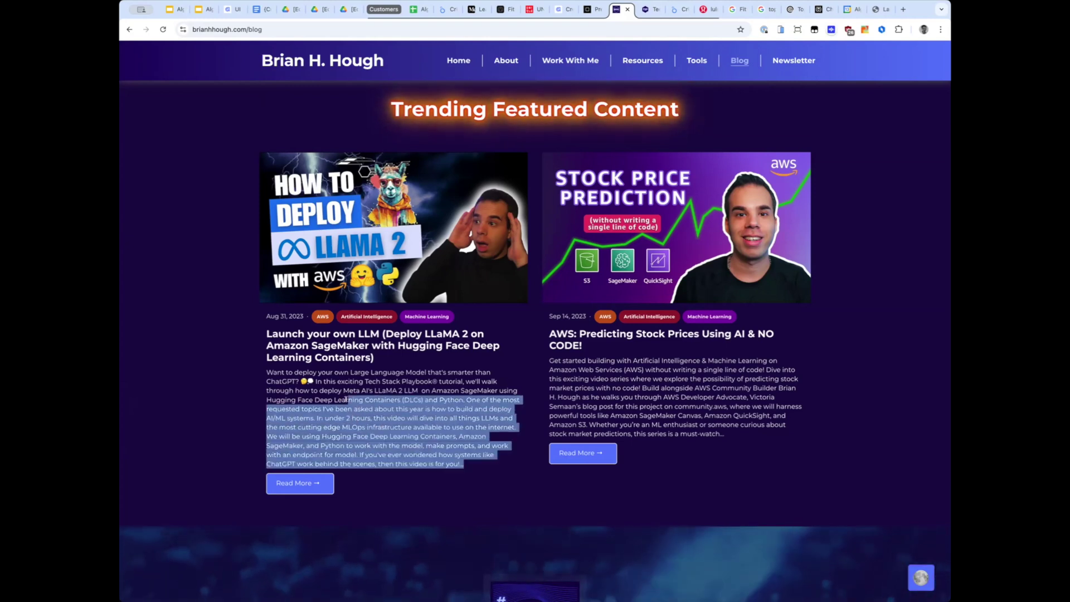
pyautogui.click(377, 407)
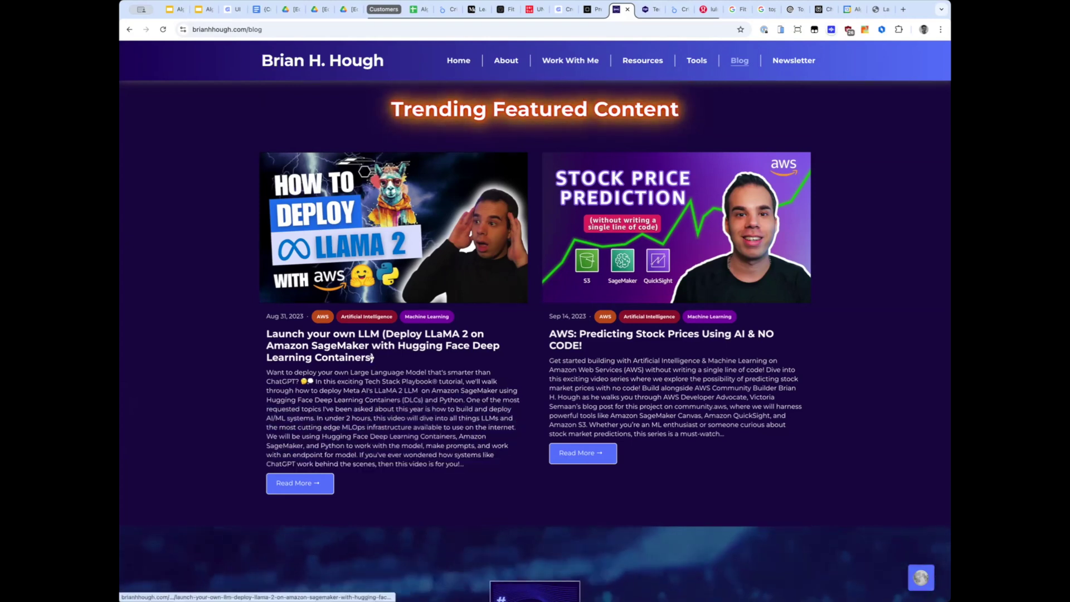
pyautogui.scroll(1, 375, 362)
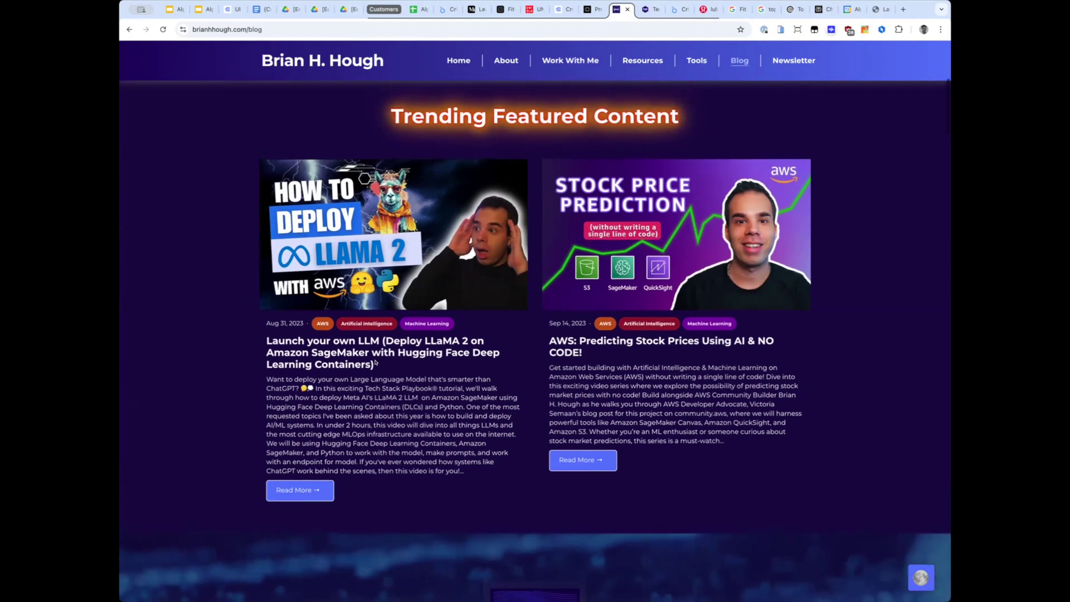
pyautogui.scroll(-3, 375, 362)
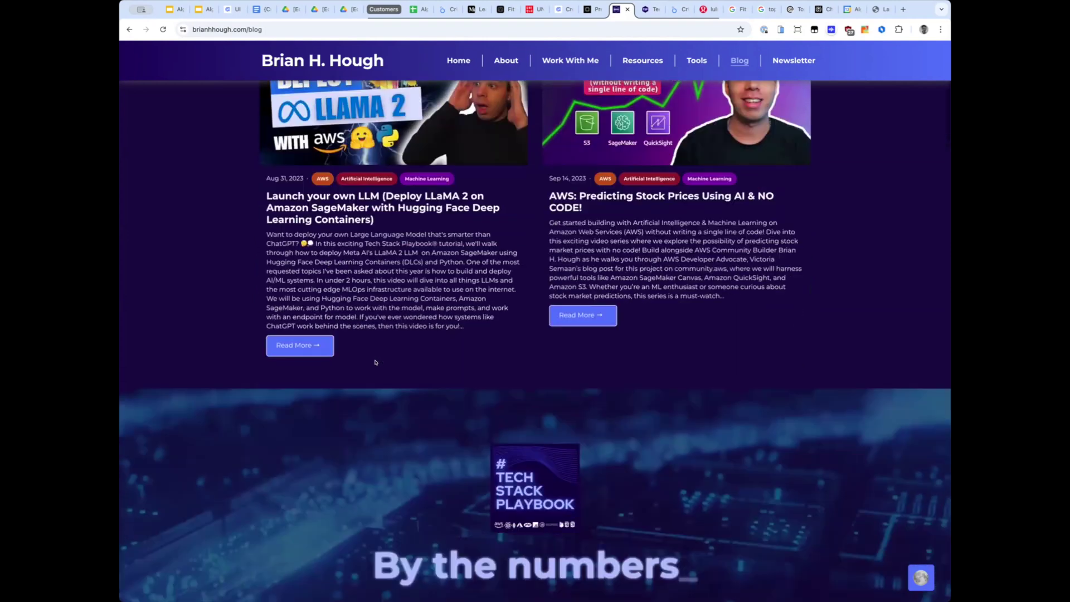
pyautogui.scroll(10, 375, 362)
pyautogui.scroll(-3, 376, 361)
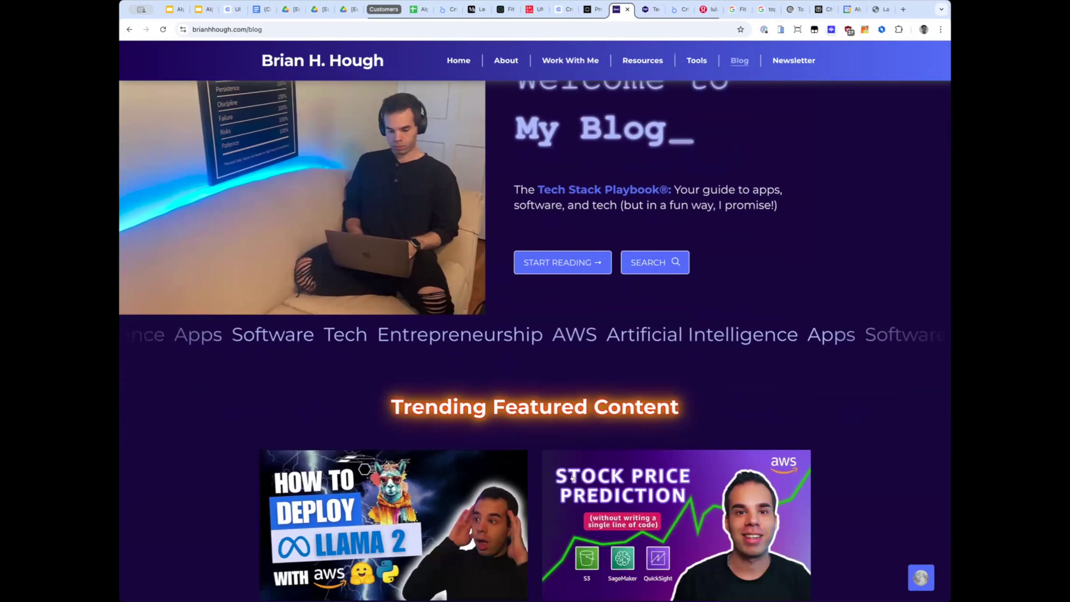
# - Search the blog for "aws reinvent", look over the matching articles, and close the search overlay
pyautogui.click(641, 255)
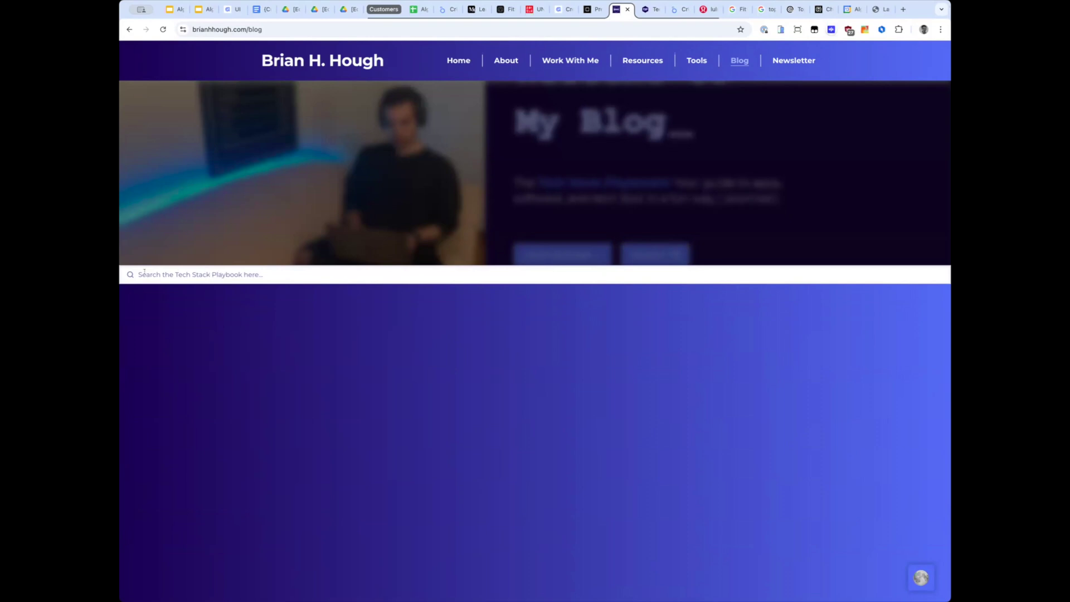
pyautogui.click(137, 274)
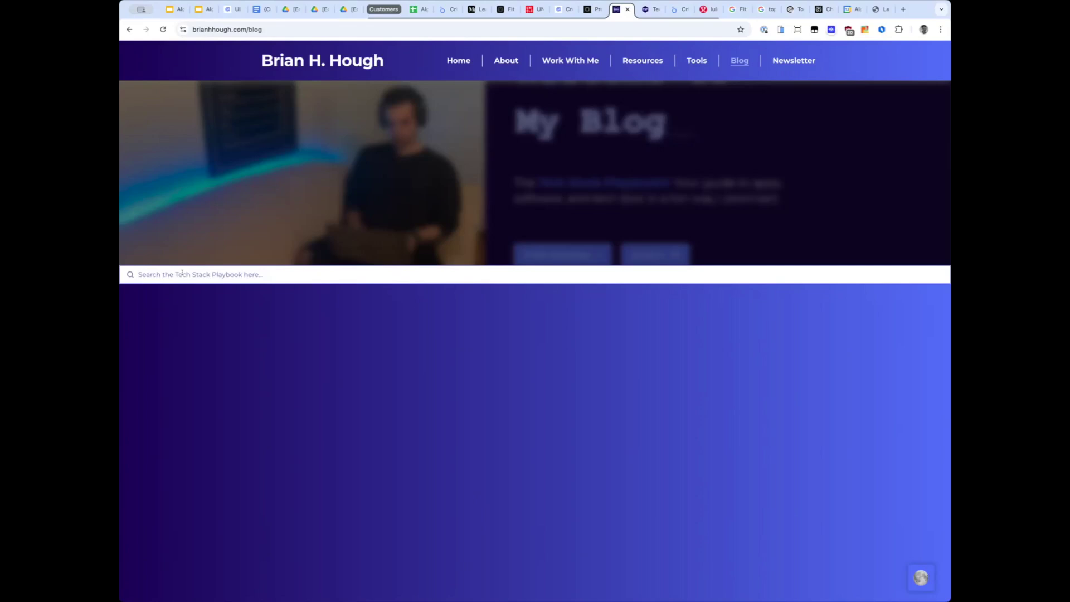
pyautogui.click(165, 277)
pyautogui.write('aws')
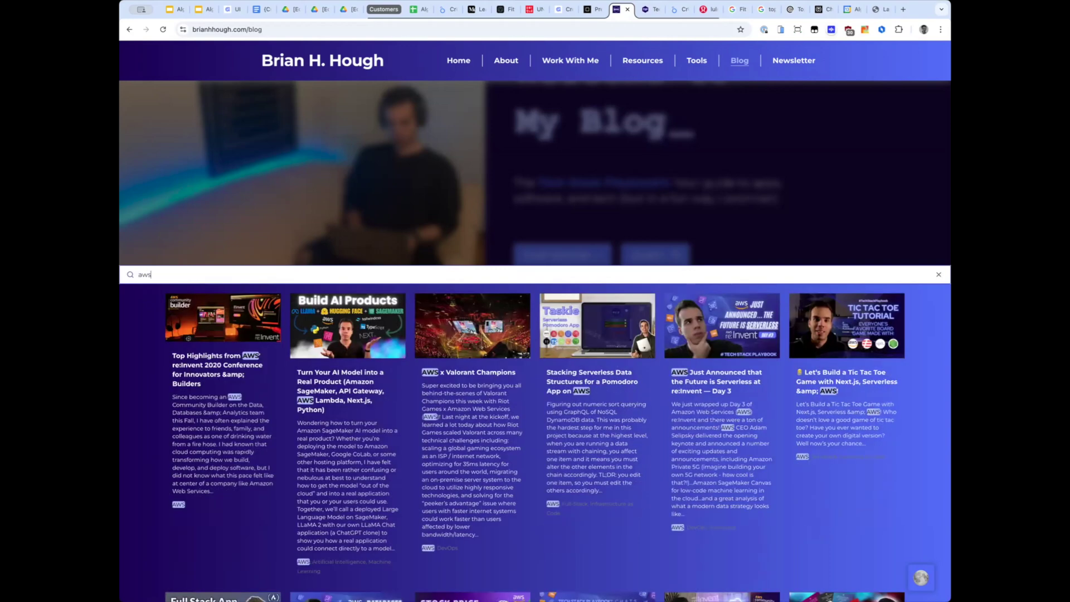
pyautogui.write(' re')
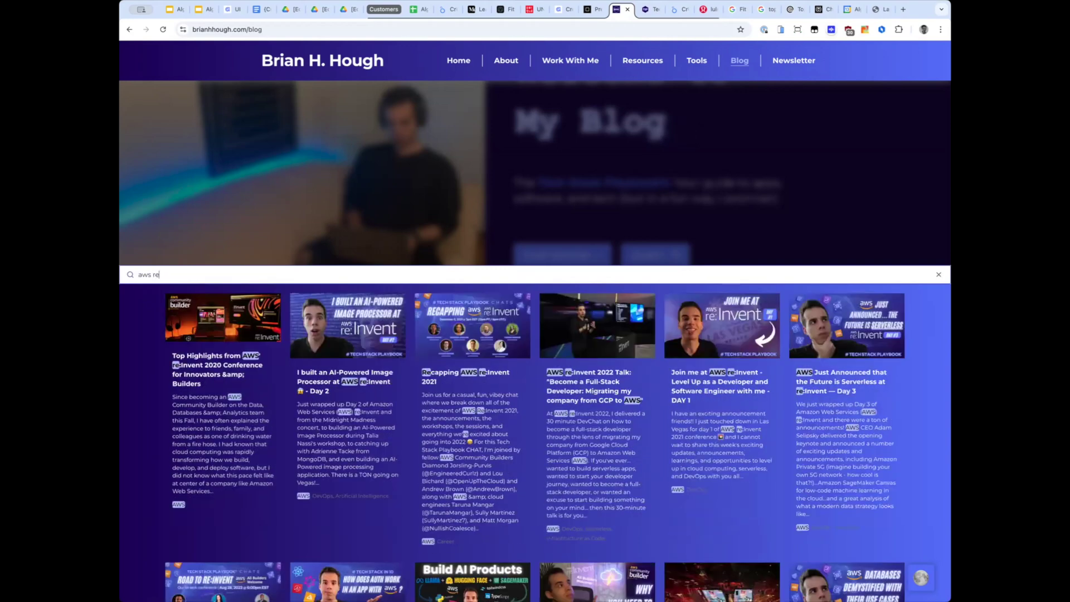
pyautogui.write('invent')
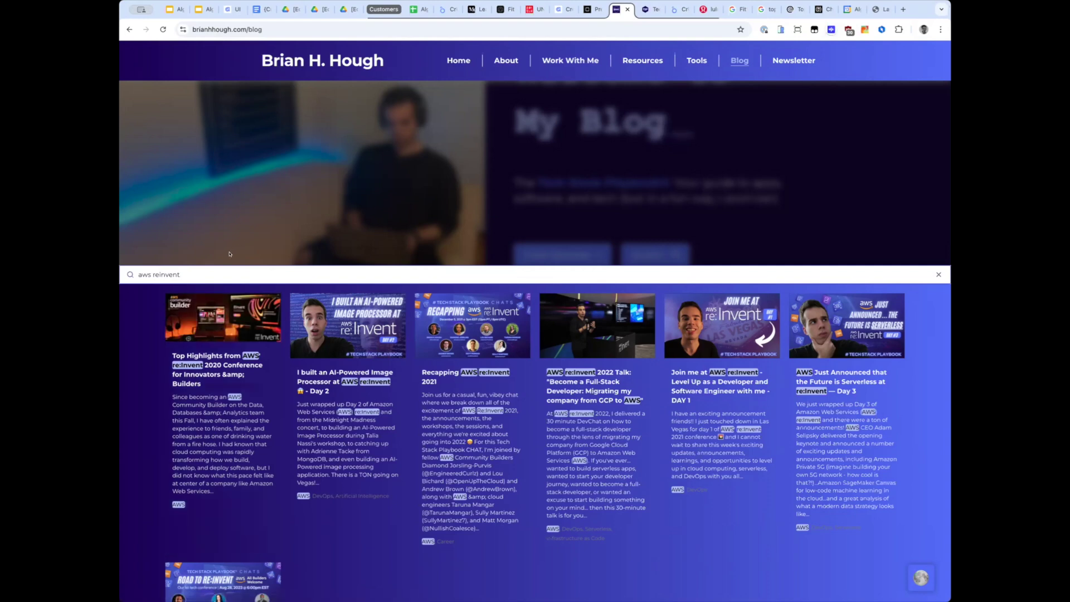
pyautogui.scroll(2, 251, 246)
pyautogui.click(251, 246)
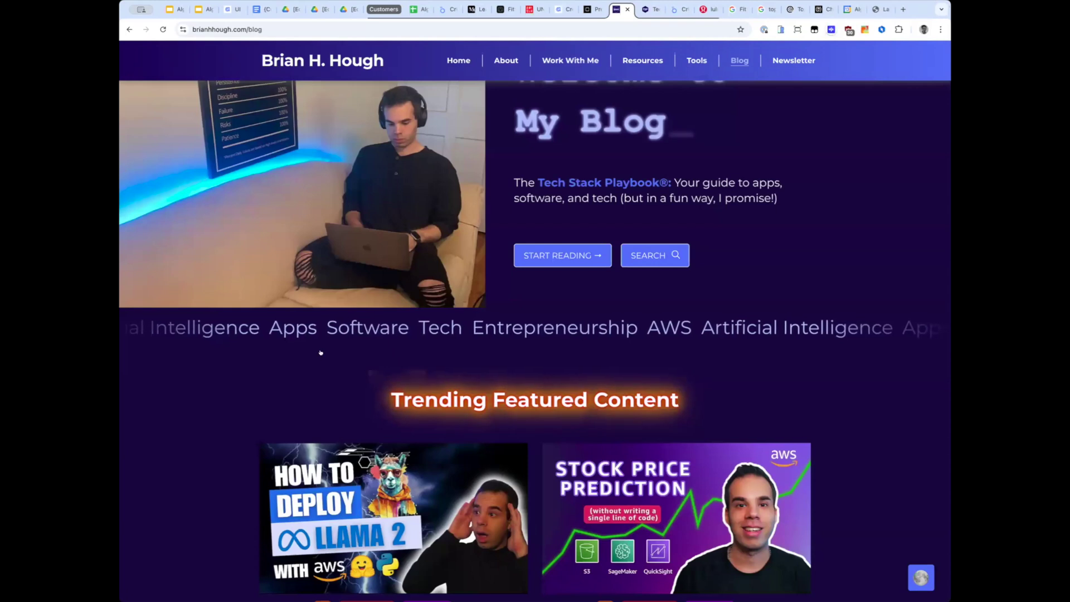
# - Open the trending article "Launch your own LLM (Deploy LLaMA 2 on Amazon SageMaker with Hugging Face Deep Learning Containers)" and copy its URL
pyautogui.scroll(-8, 320, 354)
pyautogui.scroll(2, 319, 351)
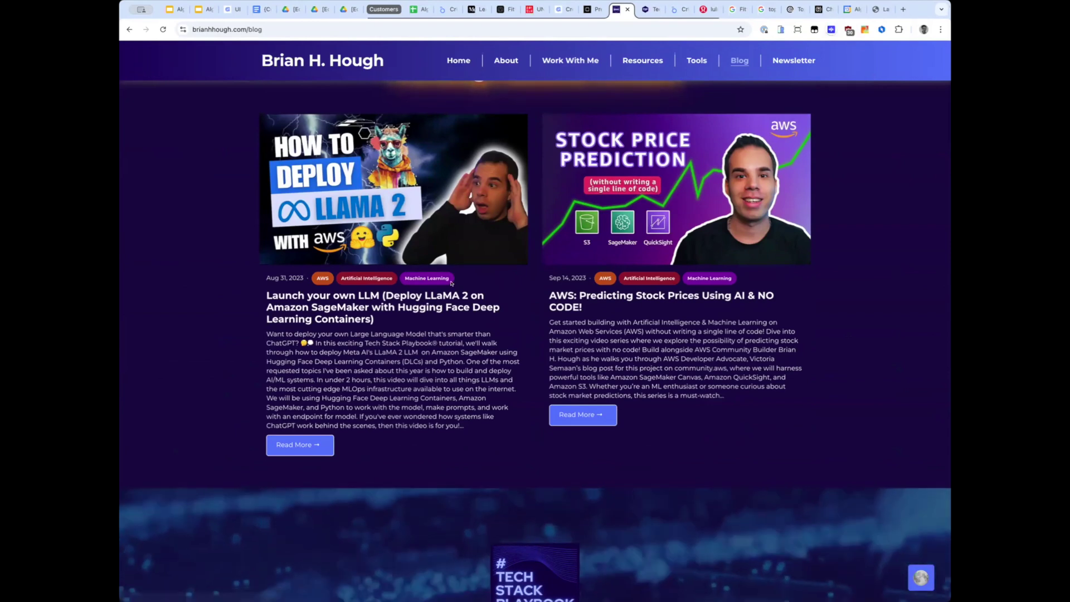
pyautogui.scroll(-1, 392, 297)
pyautogui.scroll(3, 419, 404)
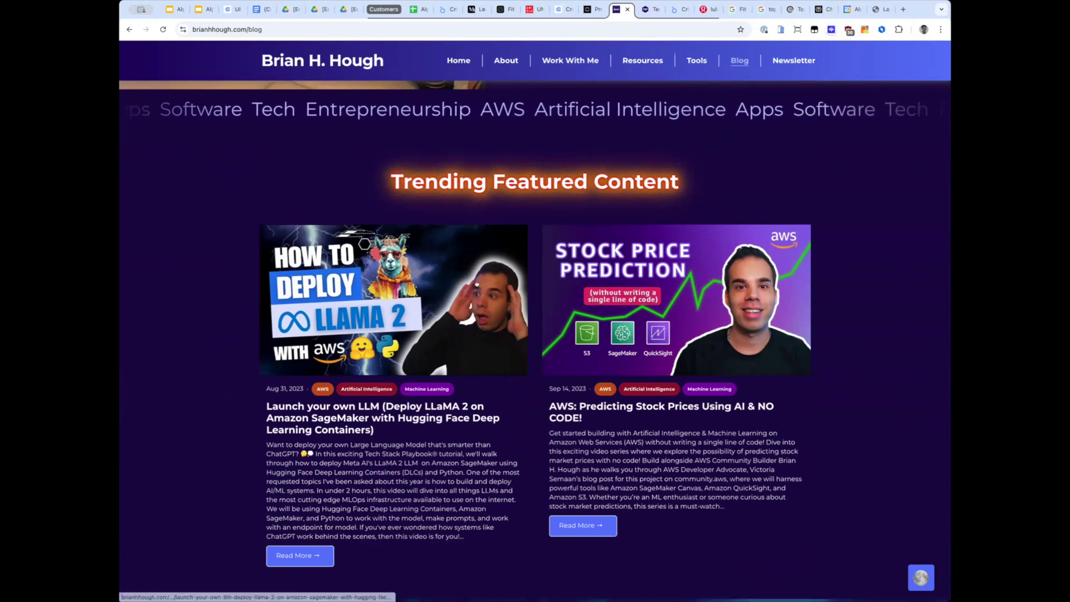
pyautogui.click(431, 413)
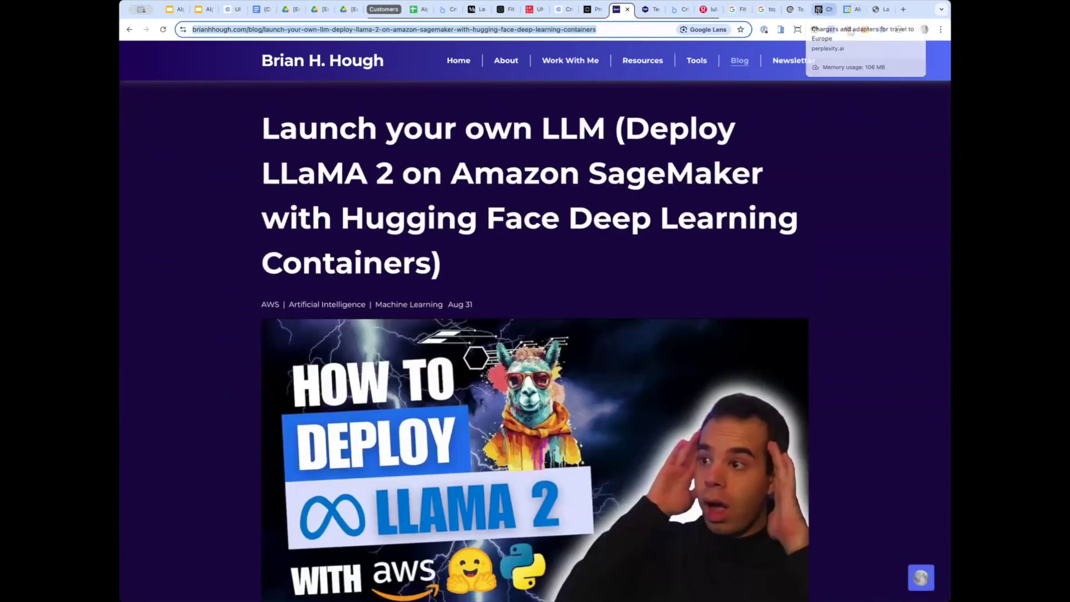
# - Switch to Perplexity and submit the article's URL with the prompt "give me the main topics I can use as hashtags"
pyautogui.click(818, 10)
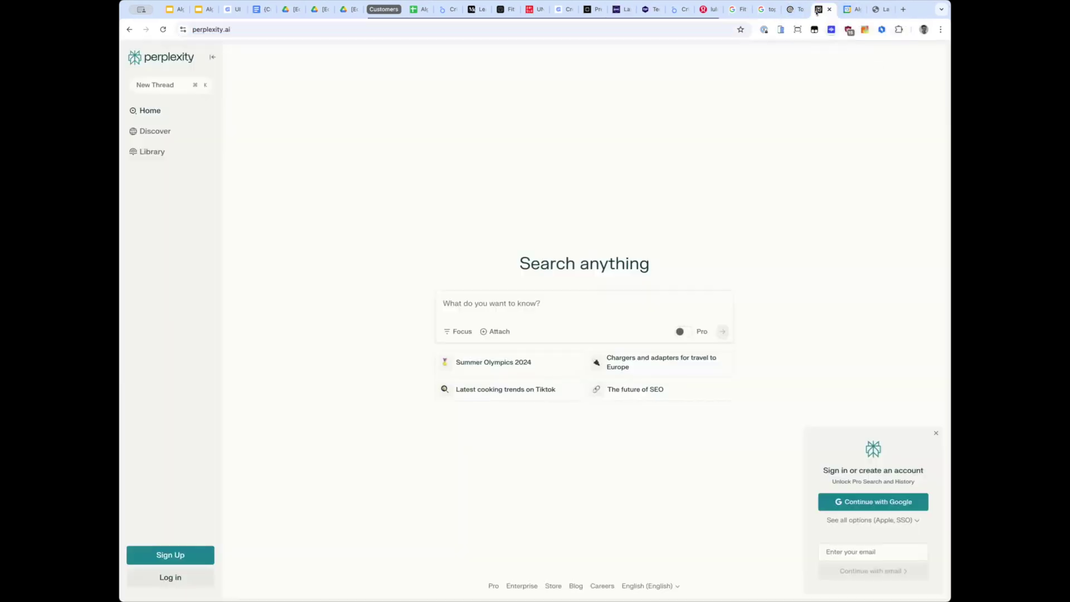
pyautogui.write('https://brianhhough.com/blog/launch-your-own-llm-deploy-llama-2-on-amazon-sagemaker-with-hugging-face-deep-learning-containers')
pyautogui.write('free')
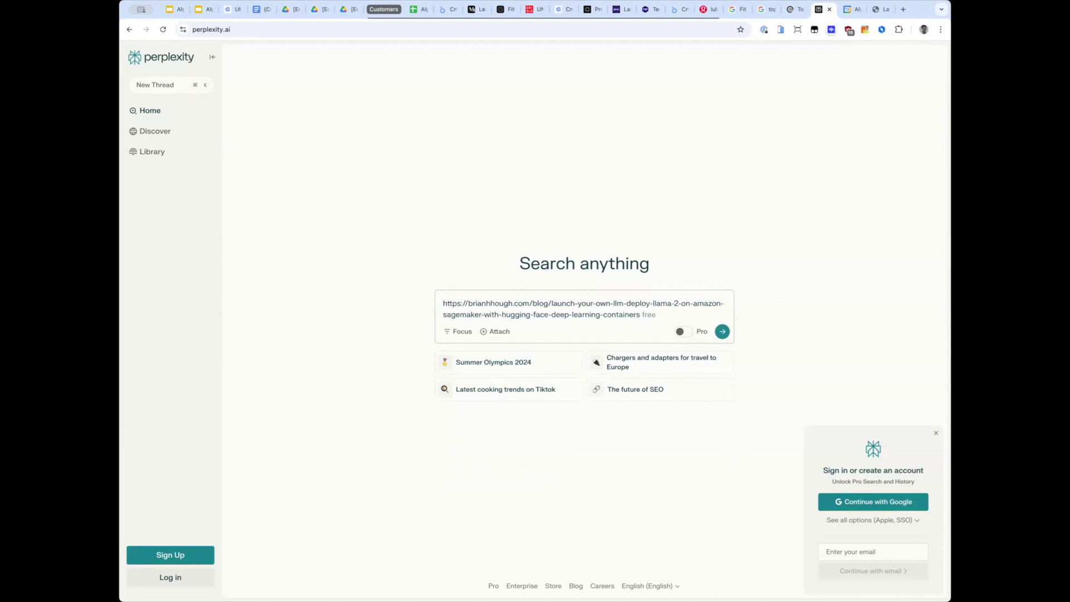
pyautogui.write('give me the main topics I can use')
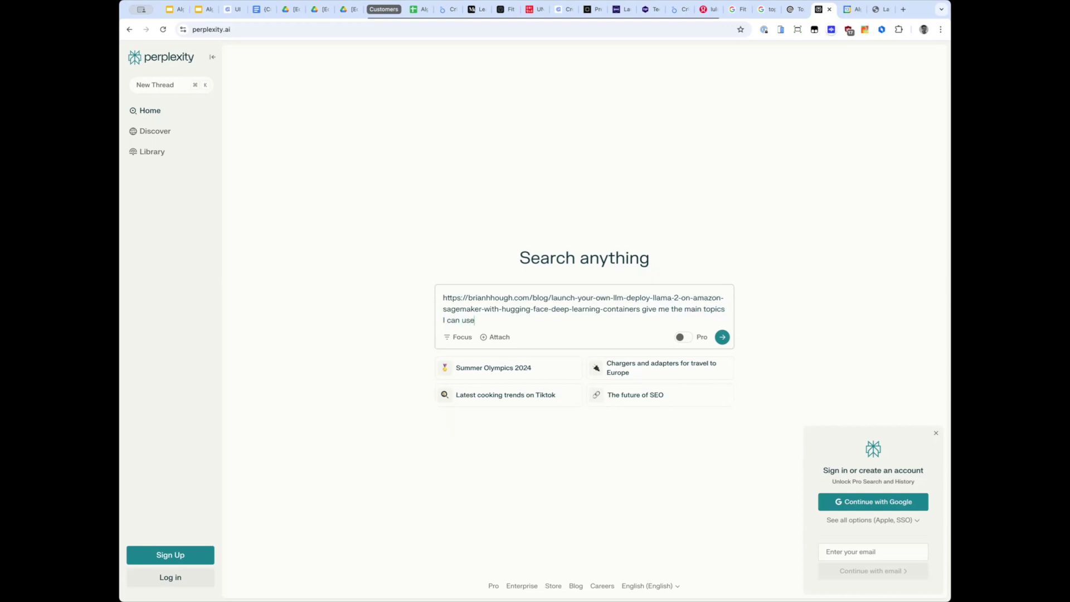
pyautogui.write(' as hashtags')
pyautogui.press('Return')
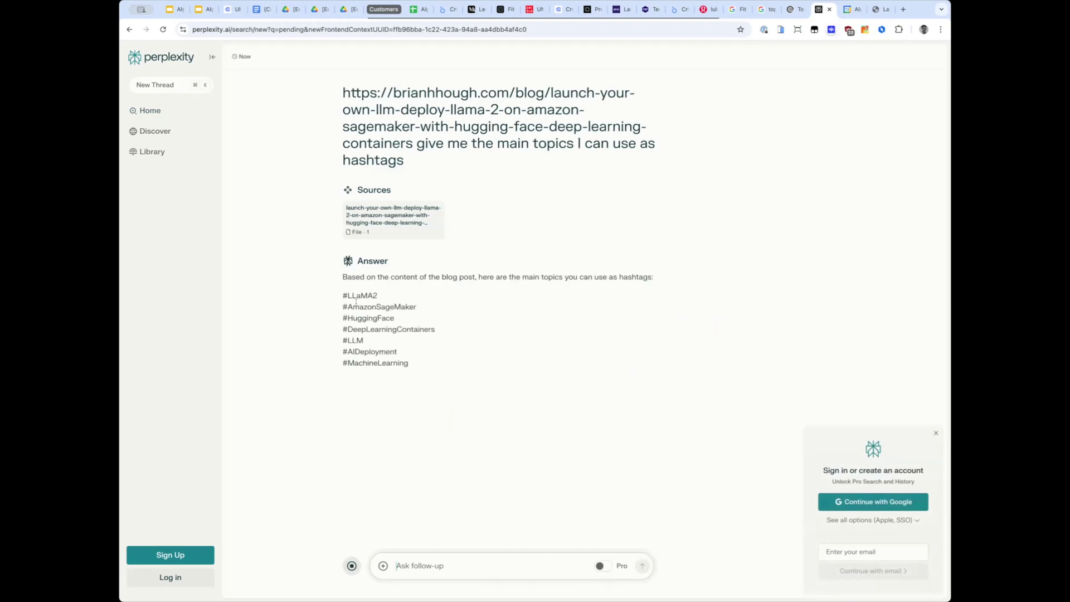
# - Examine the hashtag list in the answer, highlighting individual topics such as CloudComputing, LLaMA2 and LLM
pyautogui.moveTo(352, 296); pyautogui.dragTo(383, 430)
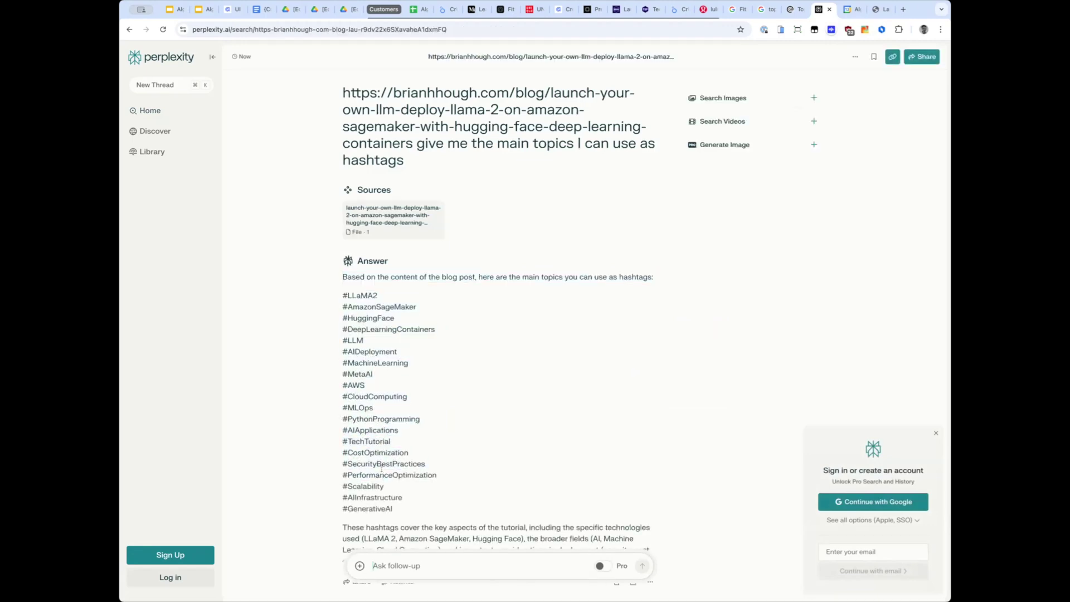
pyautogui.moveTo(393, 509); pyautogui.dragTo(326, 369)
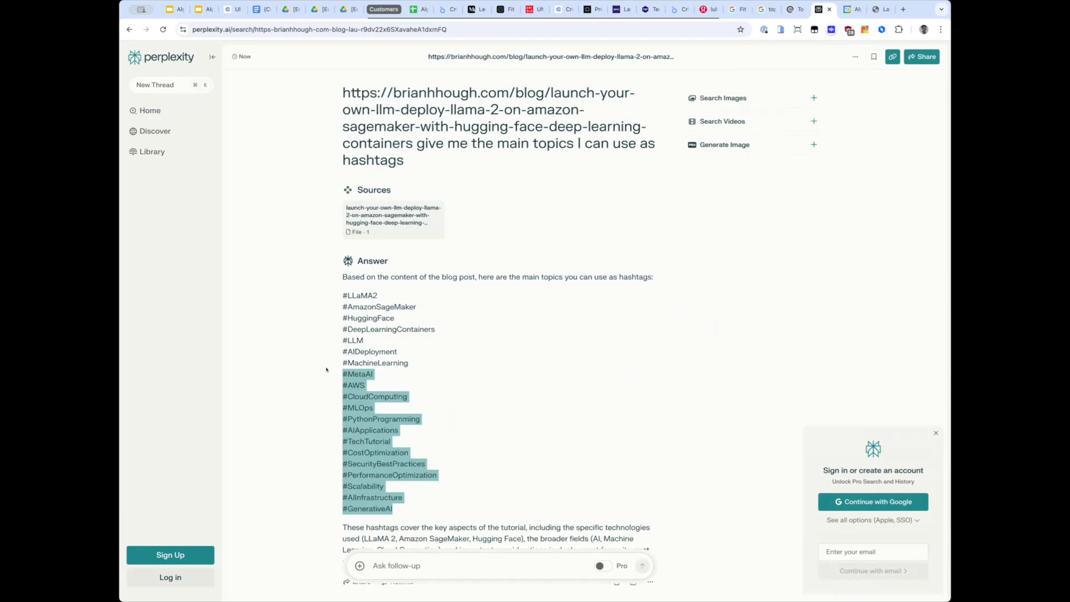
pyautogui.click(354, 394)
pyautogui.moveTo(347, 393); pyautogui.dragTo(406, 395)
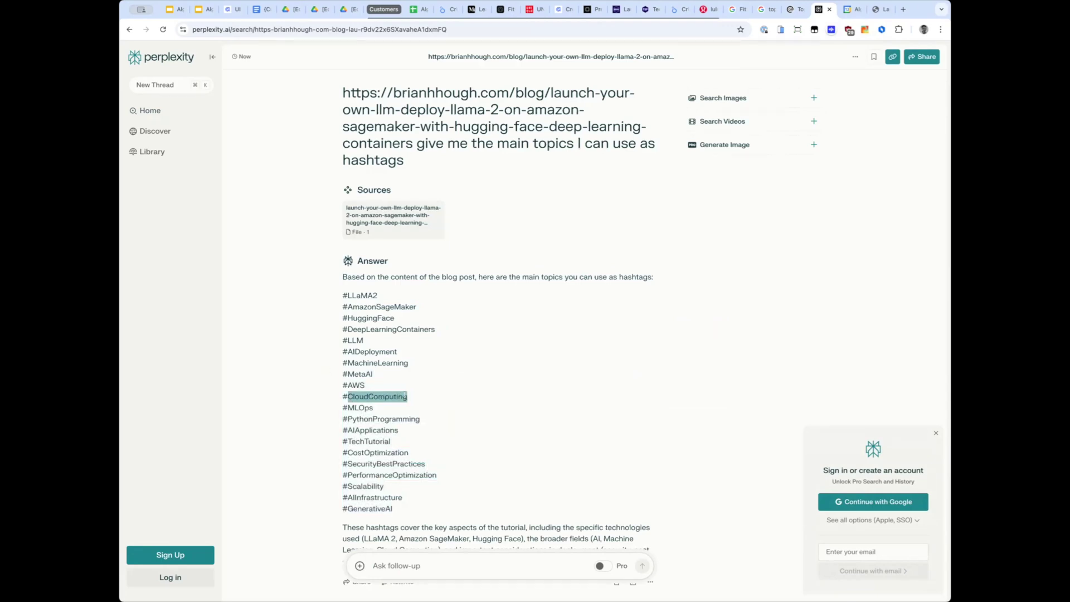
pyautogui.click(360, 355)
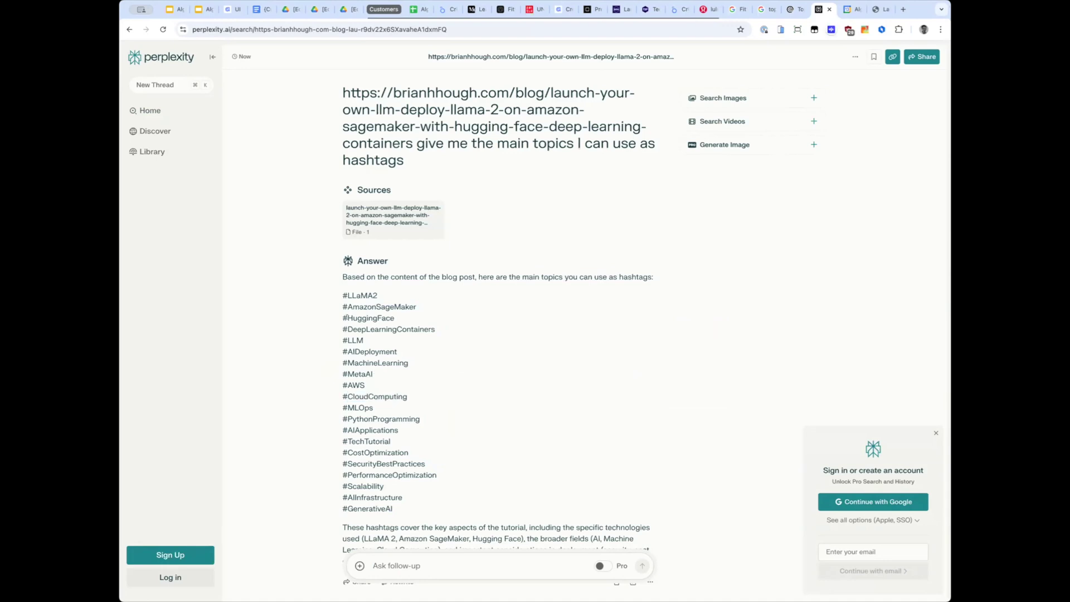
pyautogui.moveTo(348, 296); pyautogui.dragTo(361, 296)
pyautogui.doubleClick(355, 341)
# - View the Tech Stack Playbook Resources page, switch back to the article, and return to the blog page
pyautogui.click(649, 9)
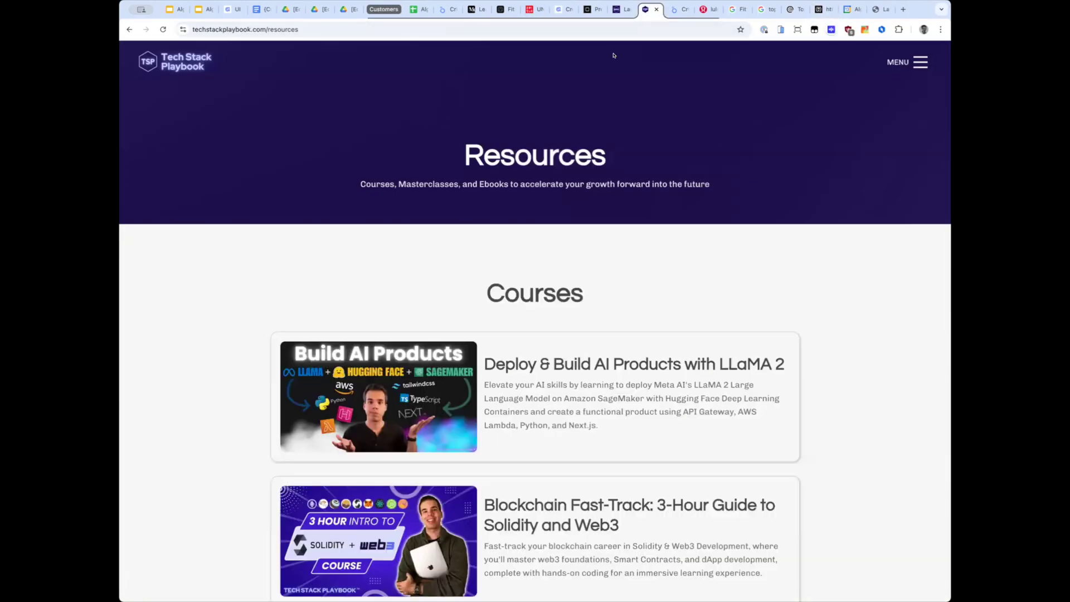
pyautogui.click(612, 9)
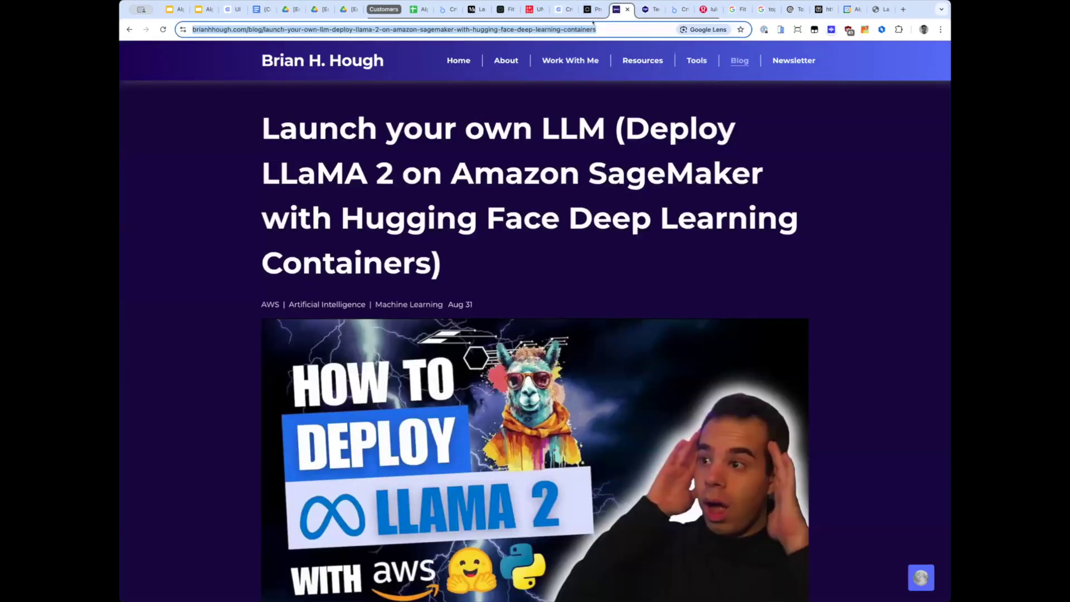
pyautogui.click(130, 29)
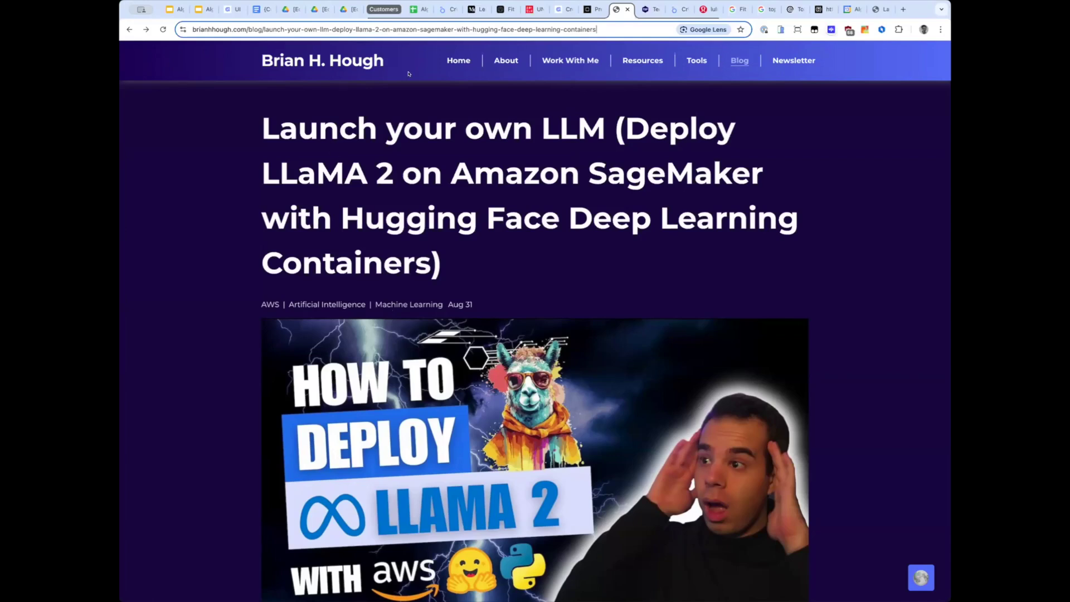
pyautogui.click(129, 30)
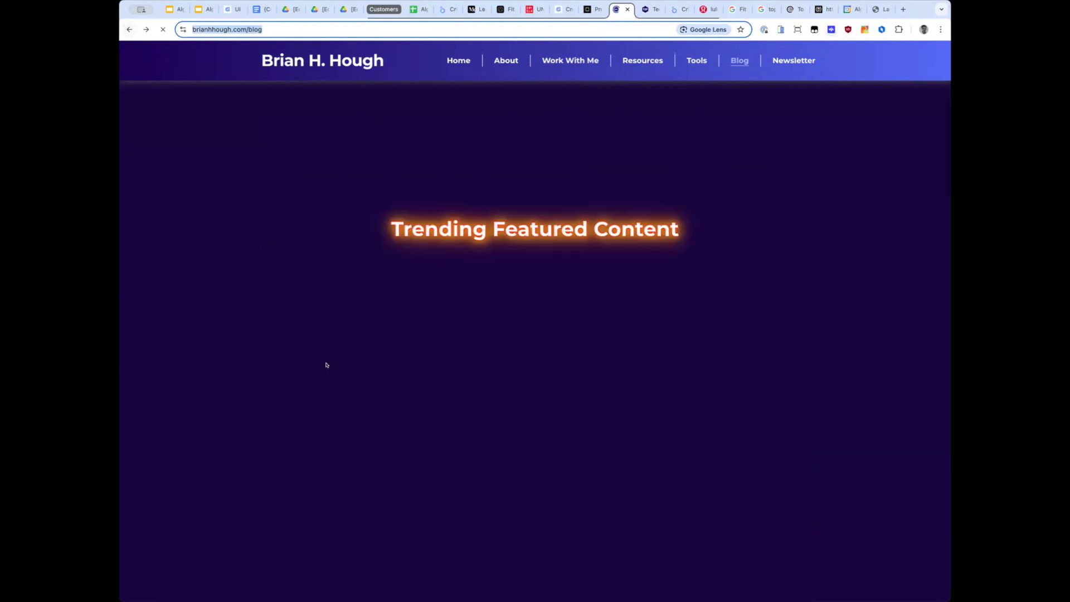
# - Reopen the blog's search overlay to show its empty search field, and close it without searching
pyautogui.scroll(-5, 356, 373)
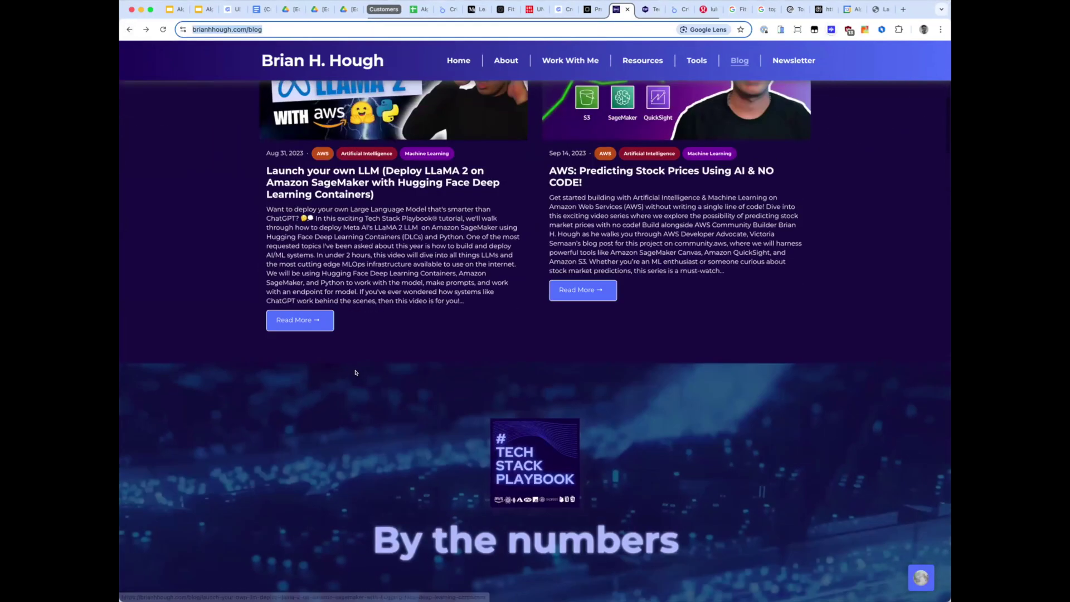
pyautogui.scroll(8, 356, 373)
pyautogui.click(651, 272)
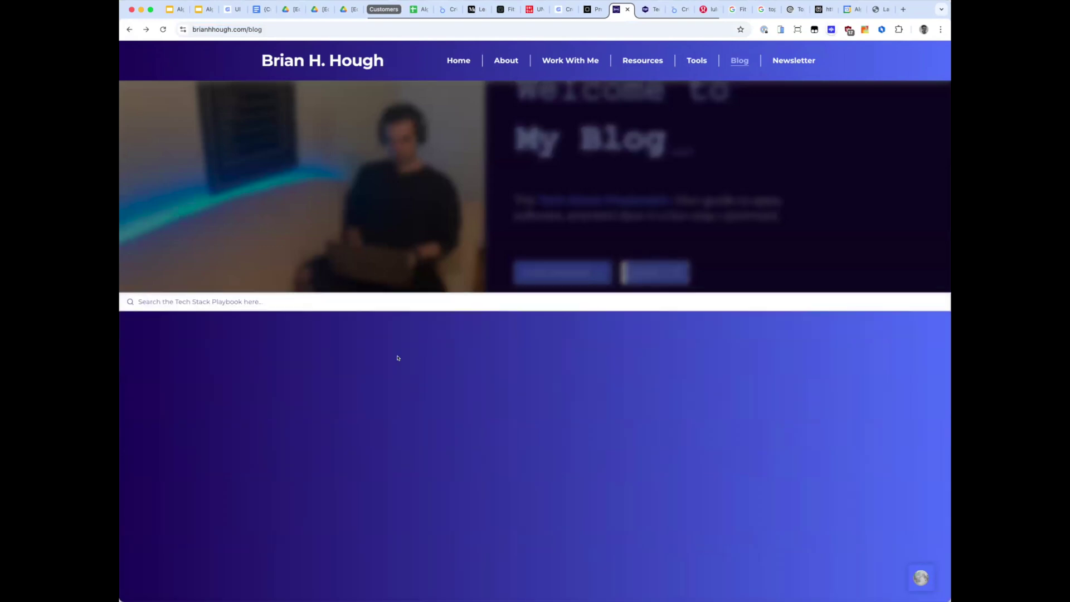
pyautogui.click(300, 280)
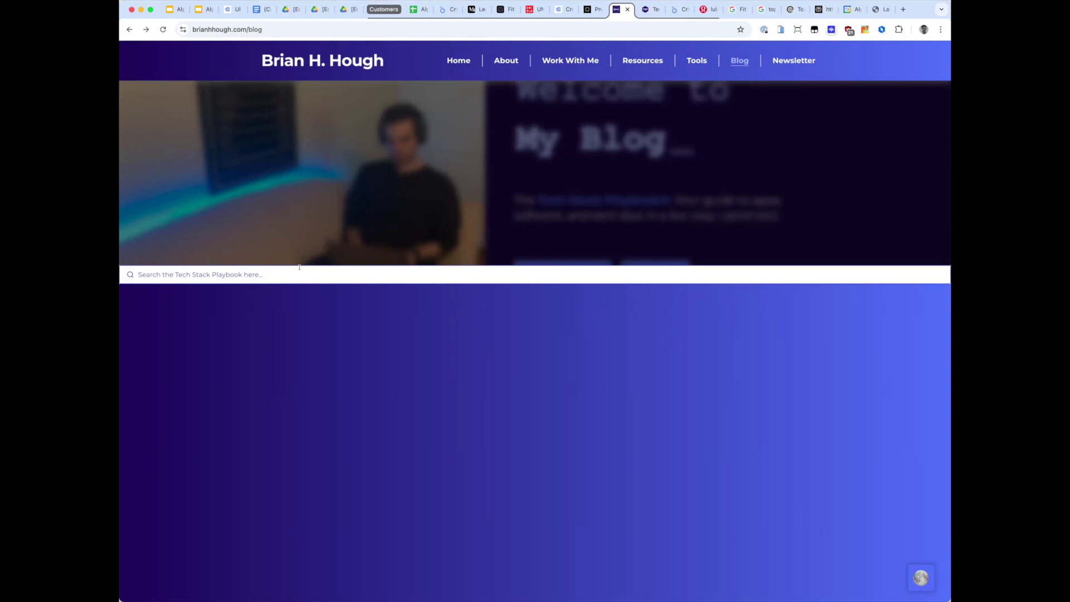
pyautogui.click(296, 268)
# - Open the LLaMA 2 deployment article from the trending content and examine its sections through Enhancing Your Deployment
pyautogui.scroll(-5, 306, 342)
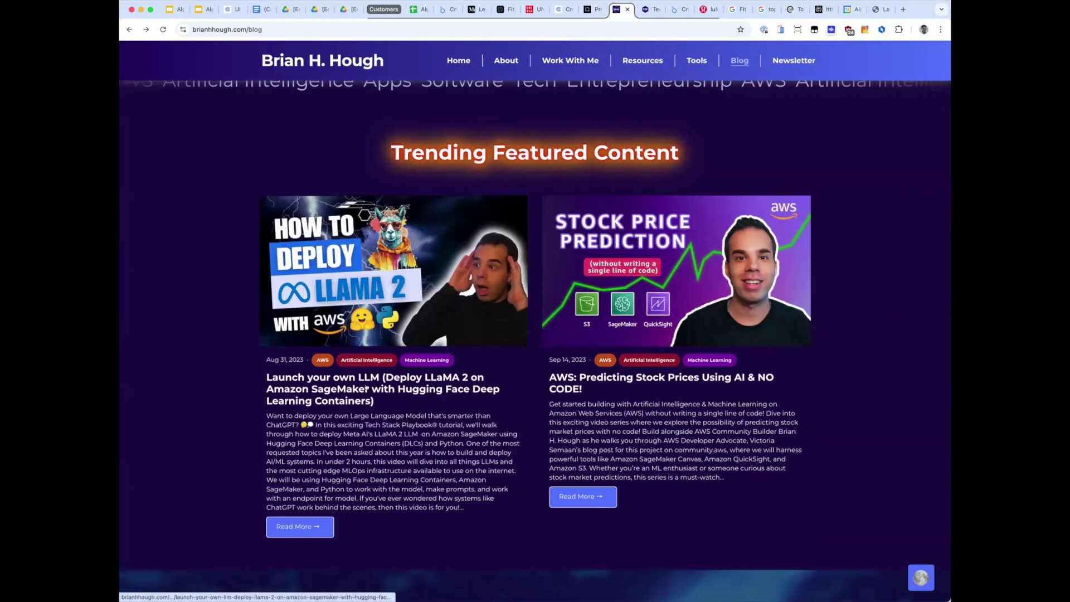
pyautogui.click(367, 388)
pyautogui.scroll(-5, 369, 386)
pyautogui.scroll(-10, 369, 386)
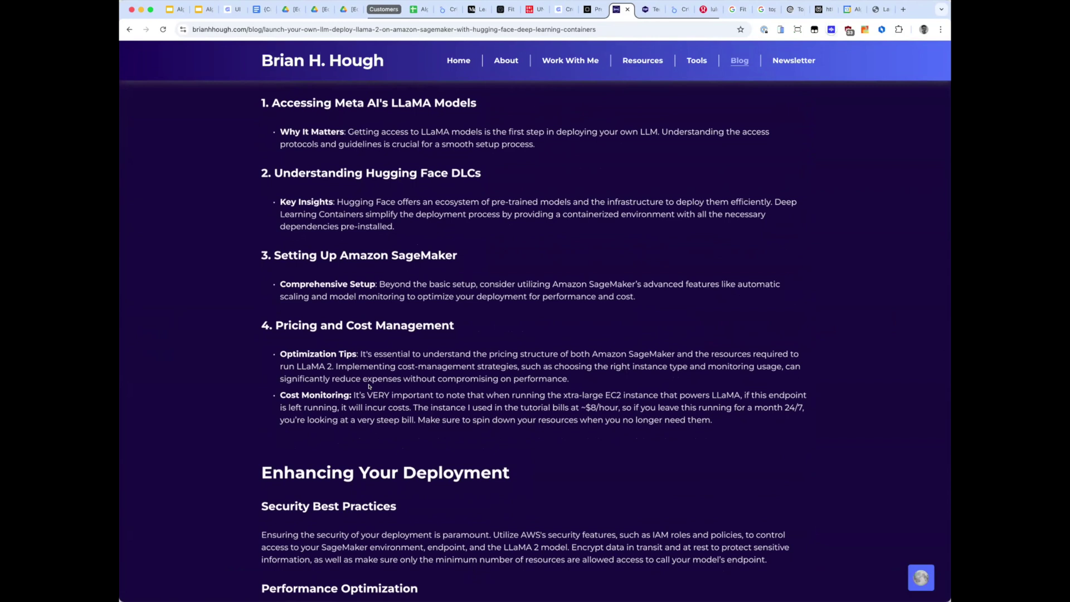
# - Examine the rest of the LLaMA 2 article, including its learning list, timestamps and embedded video, and return to its title
pyautogui.scroll(-20, 315, 223)
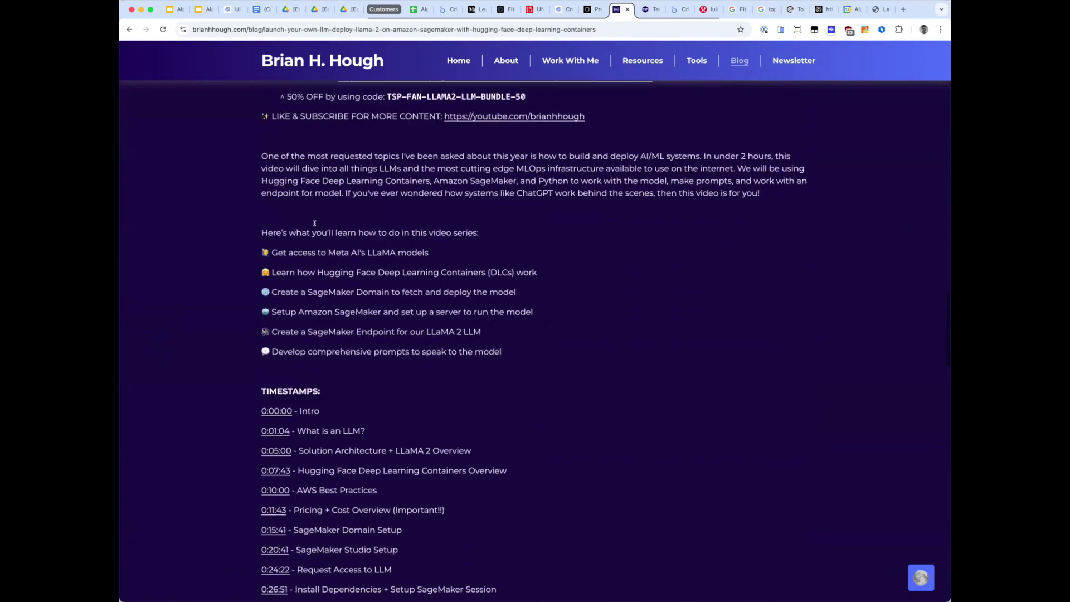
pyautogui.scroll(-5, 315, 224)
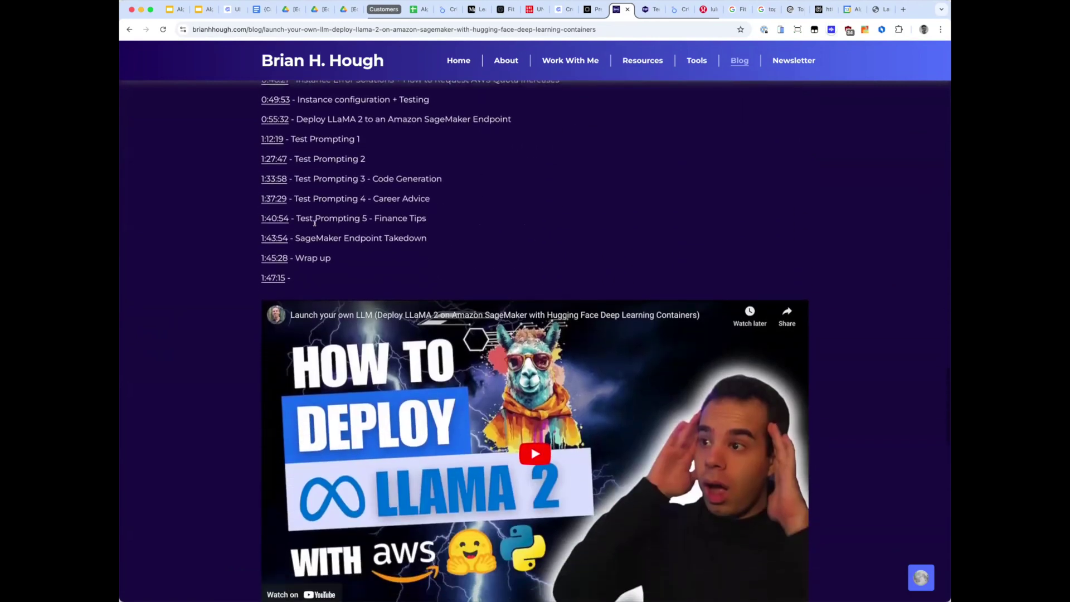
pyautogui.scroll(-4, 315, 224)
pyautogui.scroll(15, 315, 226)
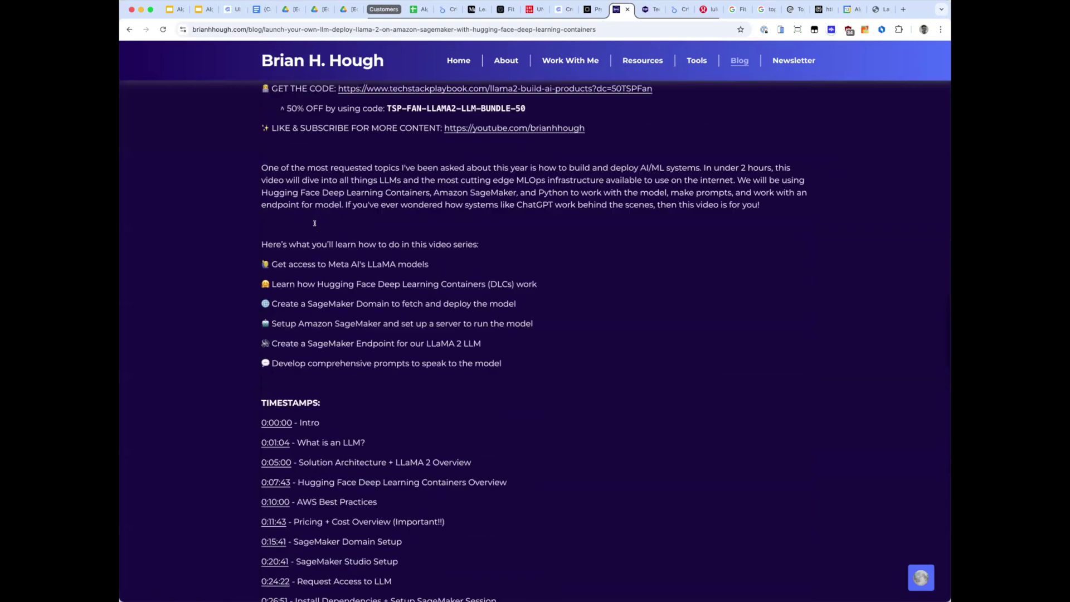
pyautogui.scroll(20, 315, 227)
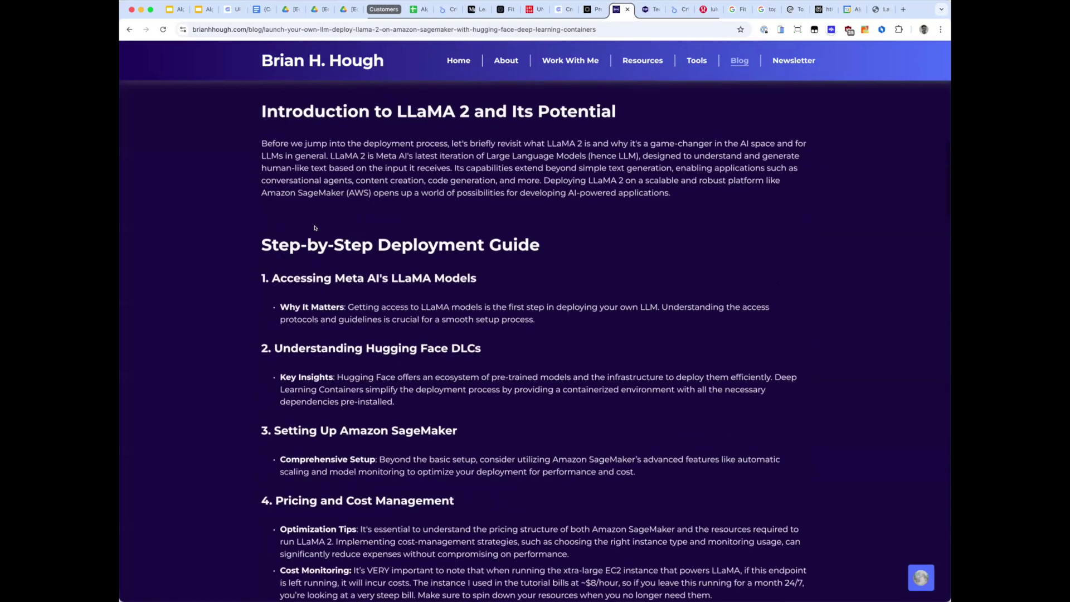
pyautogui.scroll(3, 315, 228)
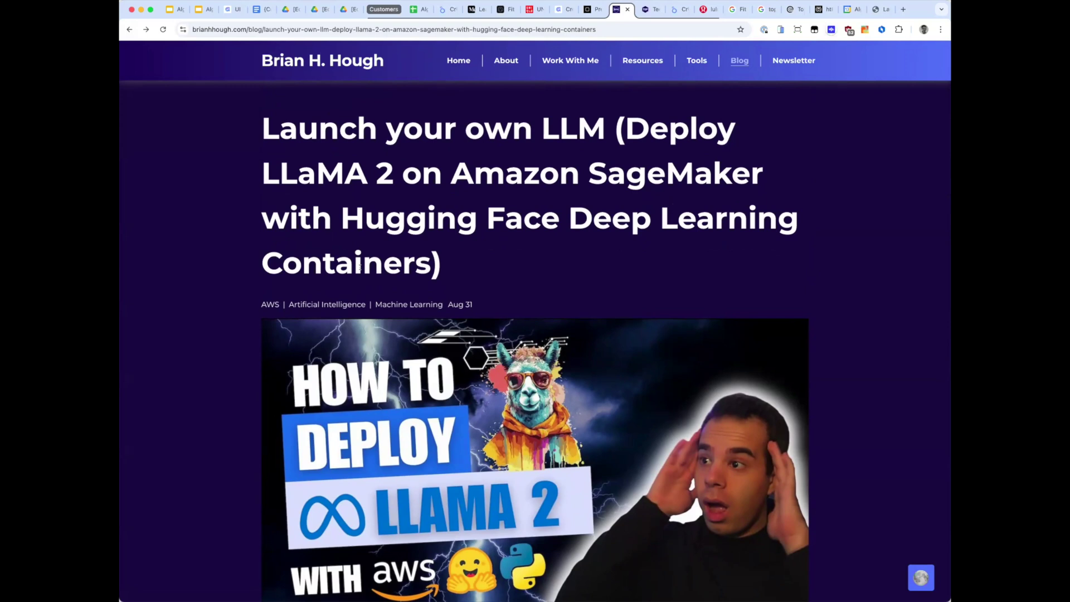
pyautogui.moveTo(359, 259); pyautogui.dragTo(325, 253)
pyautogui.click(322, 251)
# - Return to the blog page and search its posts for "aws"
pyautogui.click(740, 60)
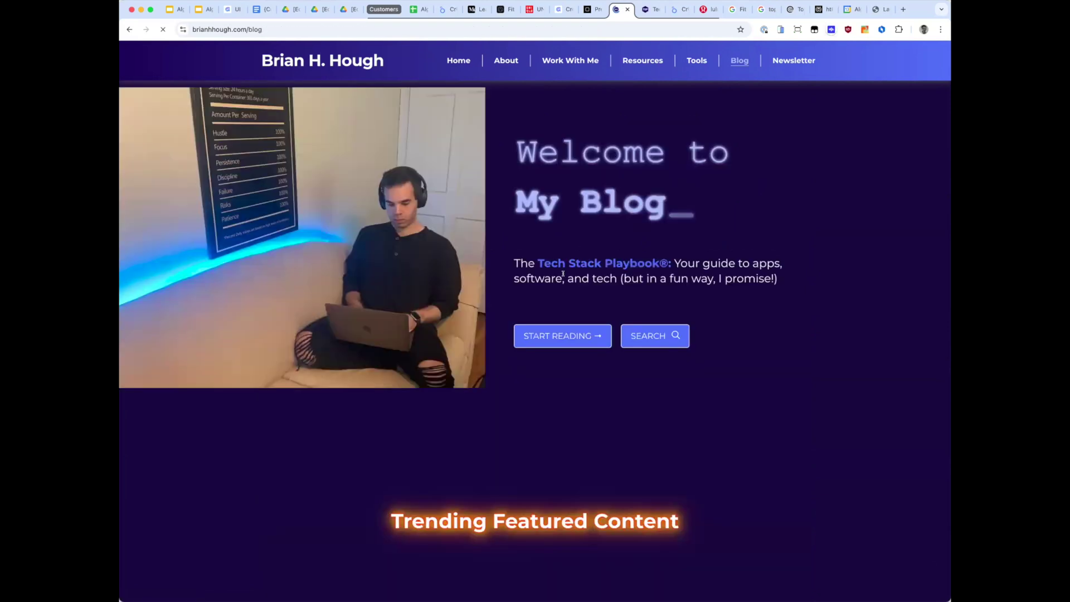
pyautogui.click(637, 333)
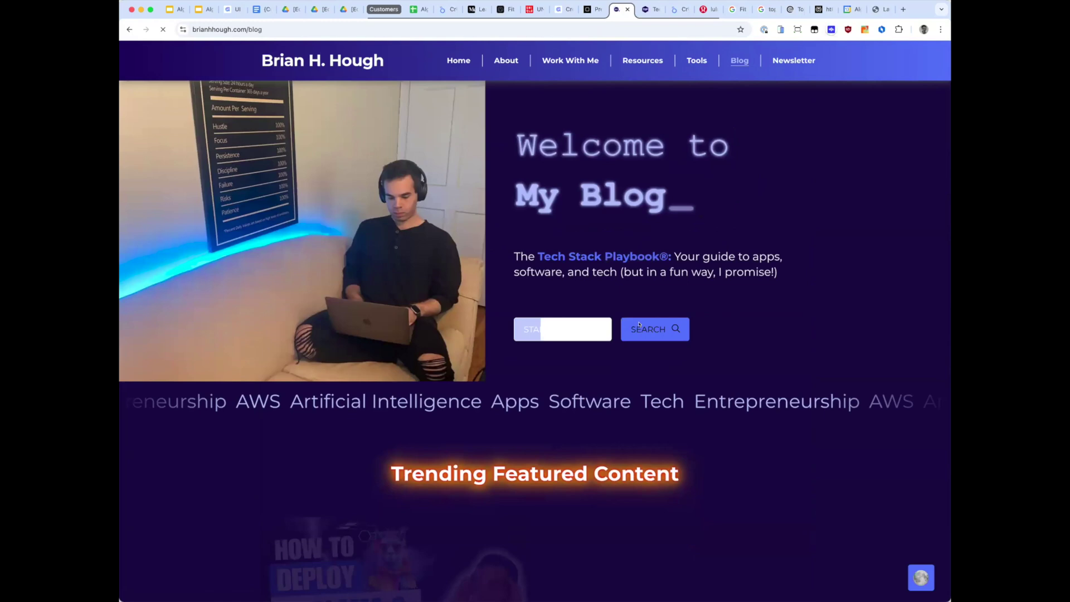
pyautogui.click(340, 274)
pyautogui.write('aws')
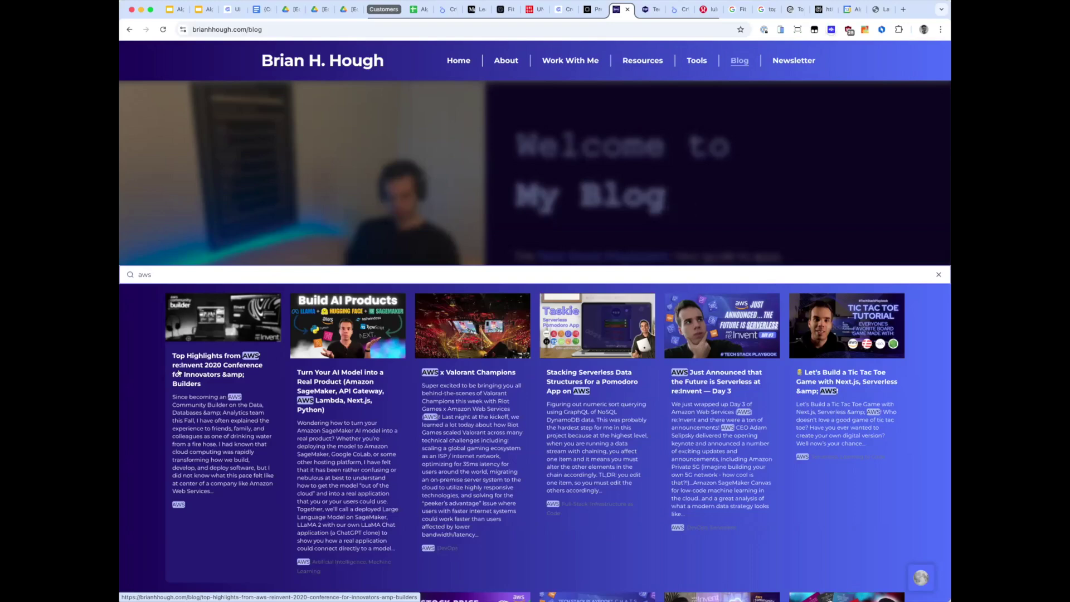
# - Switch to the Algolia UX Reviews deck in Google Slides and resolve the todo comment on the Tech Stack Playbook's Main suggestions slide
pyautogui.click(172, 10)
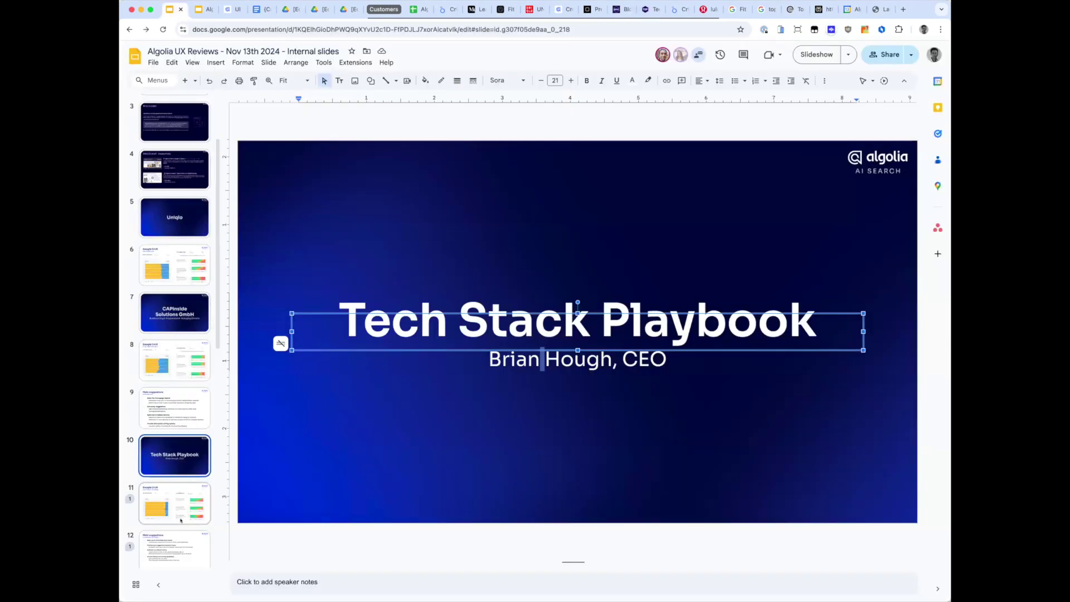
pyautogui.click(178, 550)
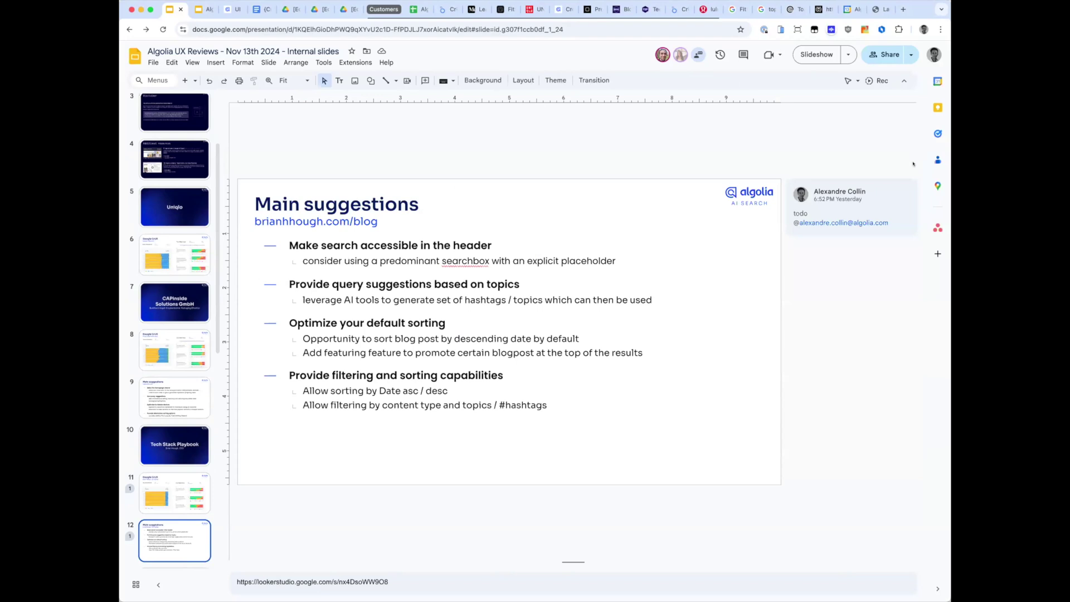
pyautogui.click(883, 194)
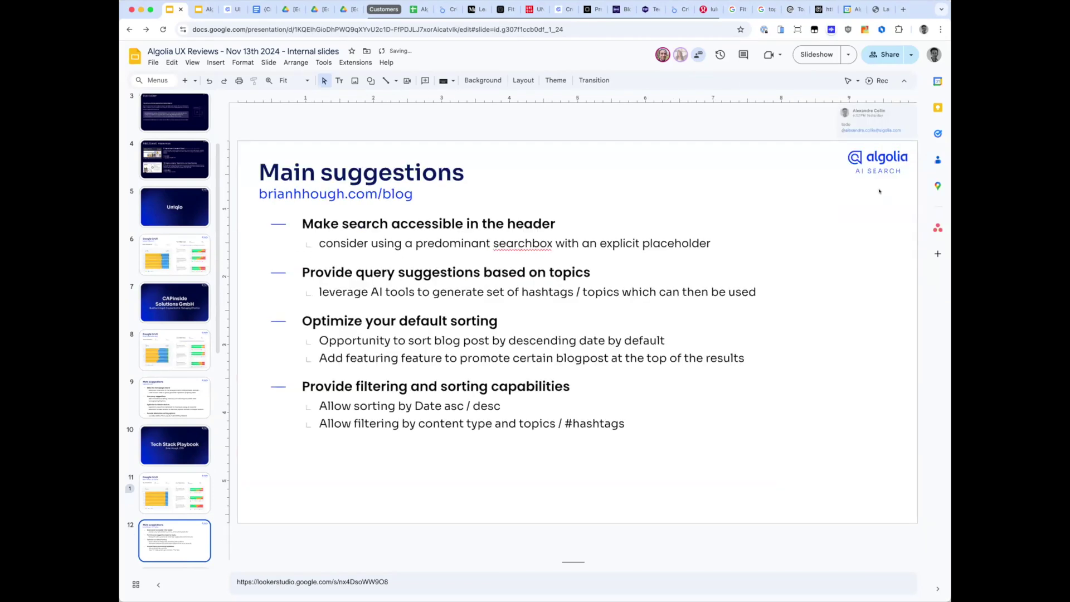
# - Present the Main suggestions slide as a full-screen slideshow
pyautogui.doubleClick(339, 222)
pyautogui.click(331, 224)
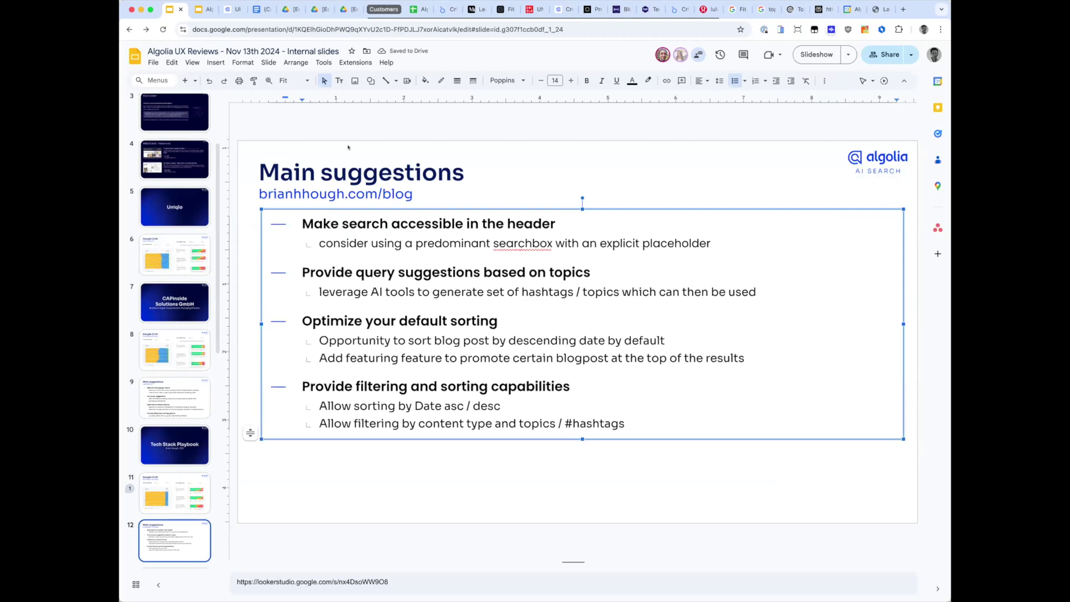
pyautogui.press('super+Return')
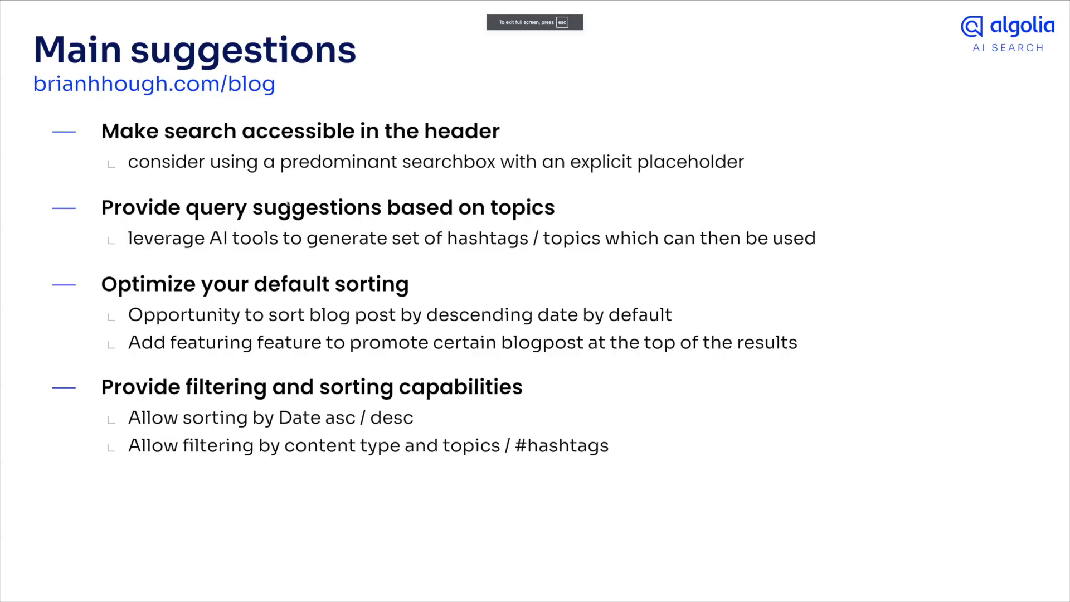